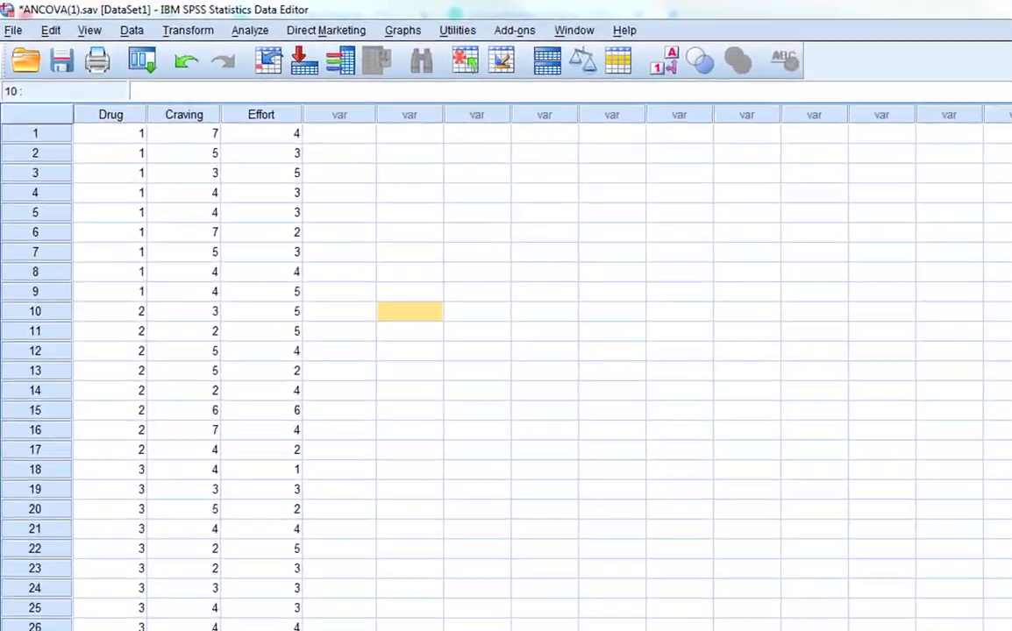
Step: Examine the value labels defined for the Drug variable in Variable View
{"action": "key", "text": "ctrl+t"}
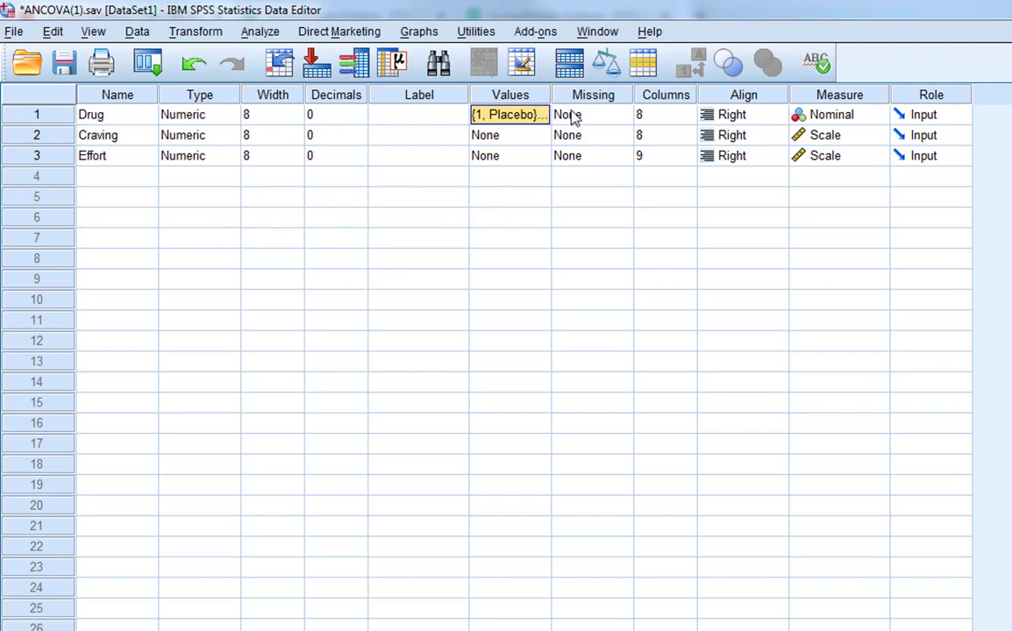
{"action": "left_click", "coordinate": [532, 114]}
{"action": "left_click", "coordinate": [496, 82]}
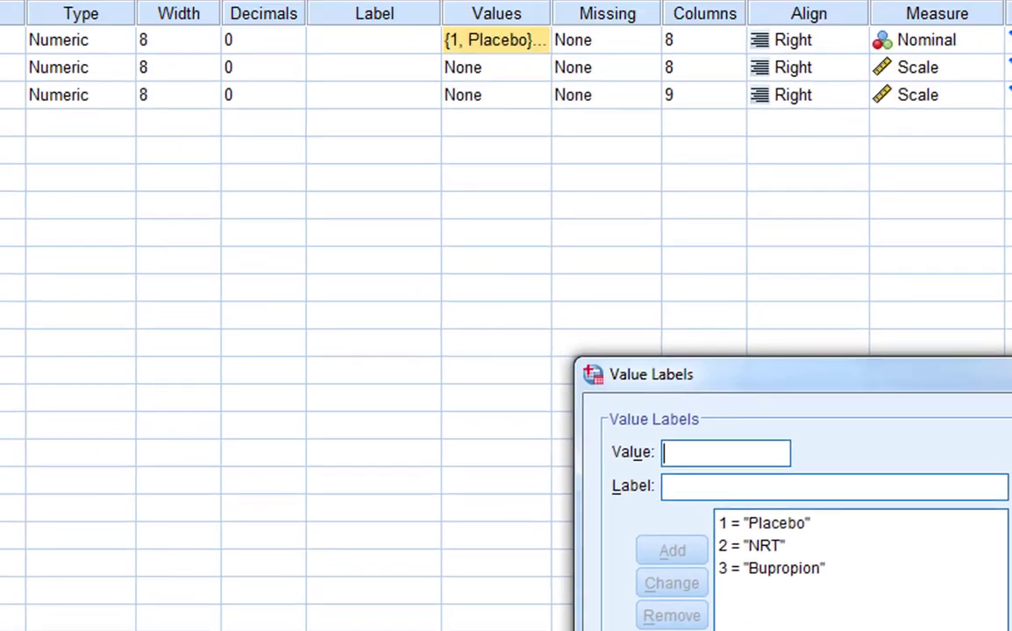
{"action": "left_click", "coordinate": [735, 138]}
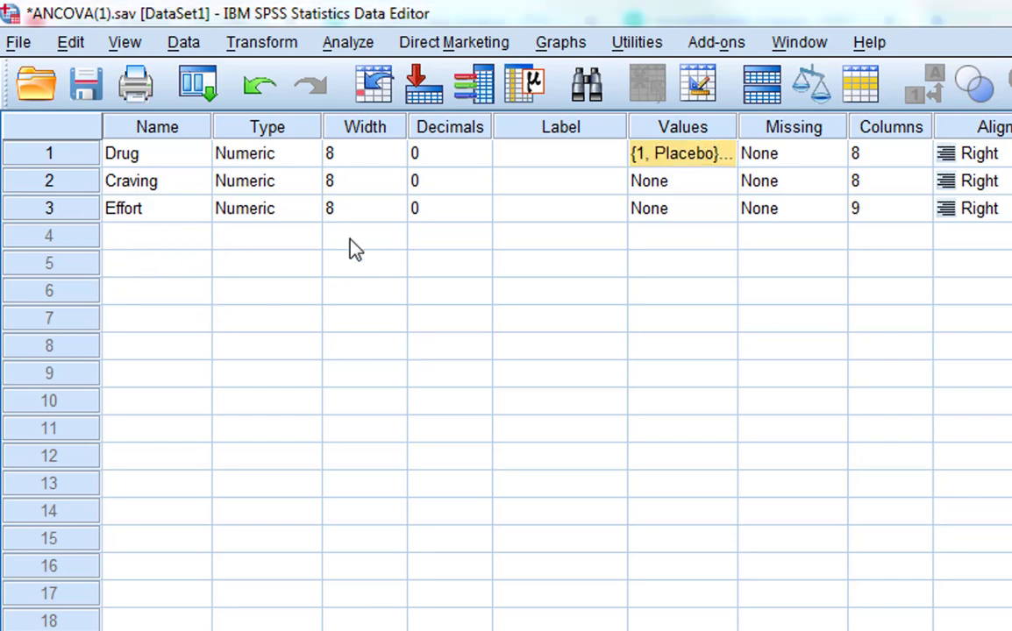
Step: Set up a Univariate General Linear Model with Craving as the dependent variable and Drug as the fixed factor
{"action": "left_click", "coordinate": [346, 48]}
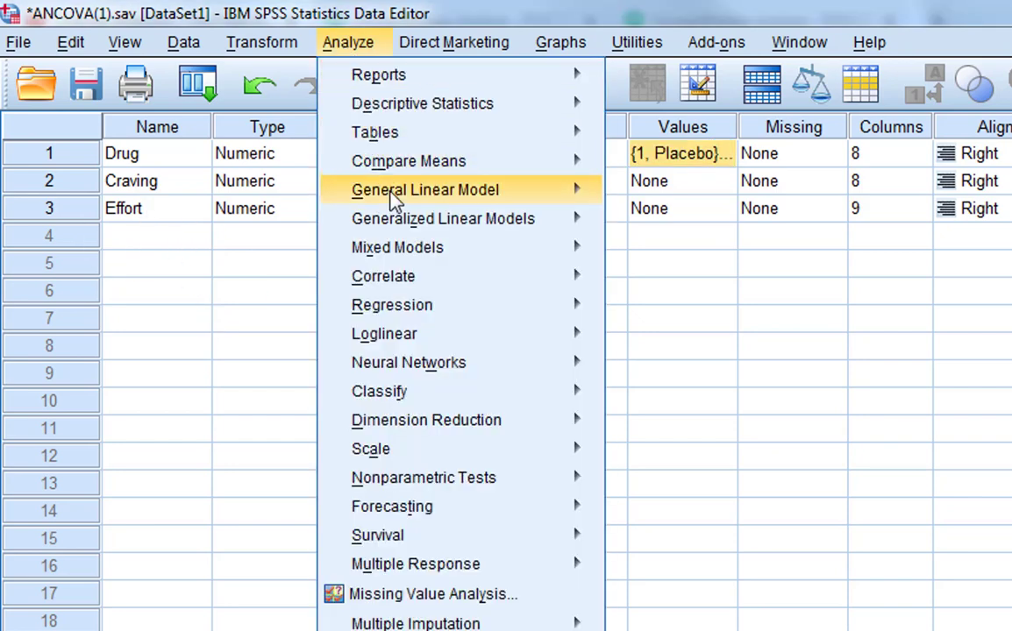
{"action": "mouse_move", "coordinate": [396, 193]}
{"action": "left_click", "coordinate": [671, 196]}
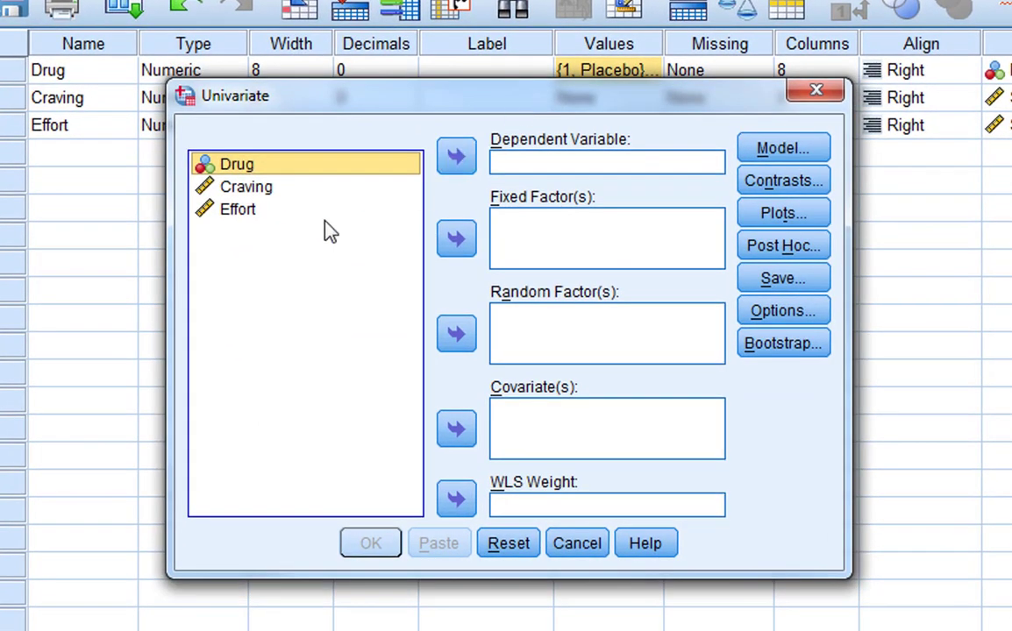
{"action": "left_click", "coordinate": [462, 244]}
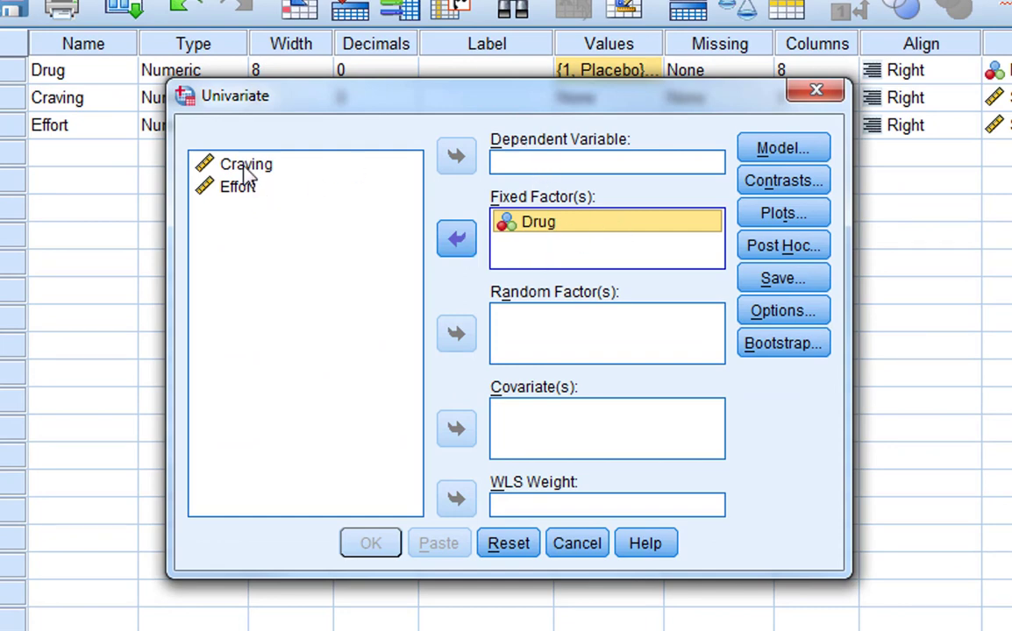
{"action": "left_click", "coordinate": [309, 170]}
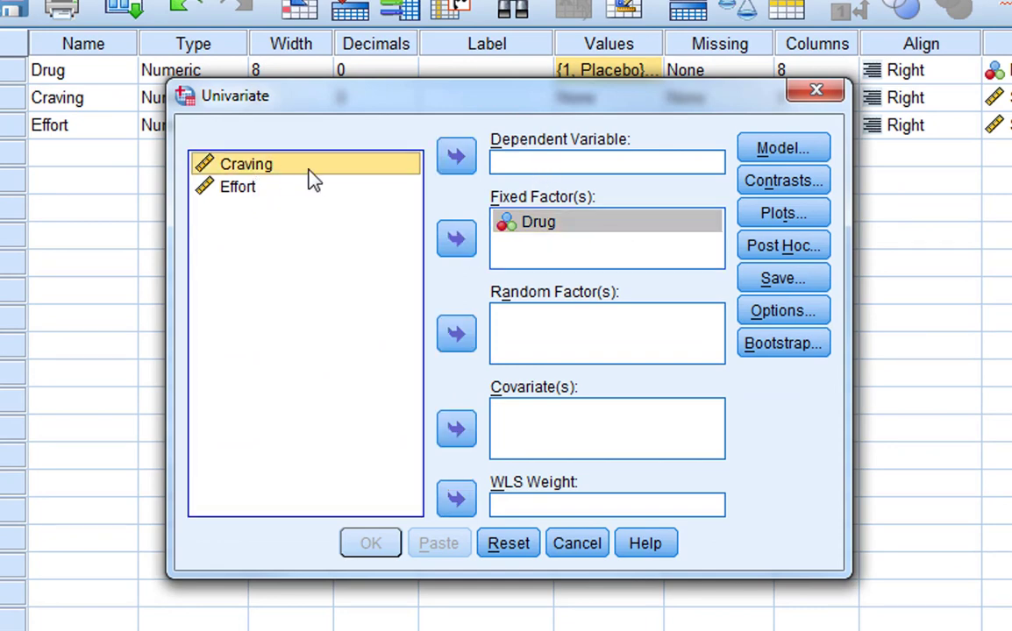
{"action": "left_click", "coordinate": [463, 160]}
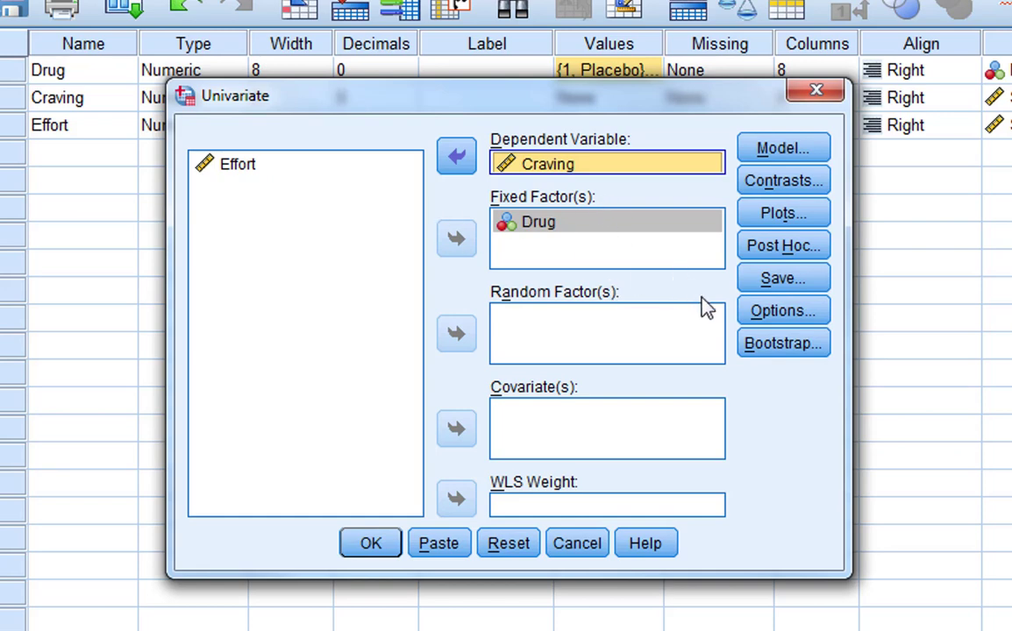
Step: Include descriptive statistics, estimates of effect size and homogeneity tests in the Univariate output options
{"action": "left_click", "coordinate": [745, 151]}
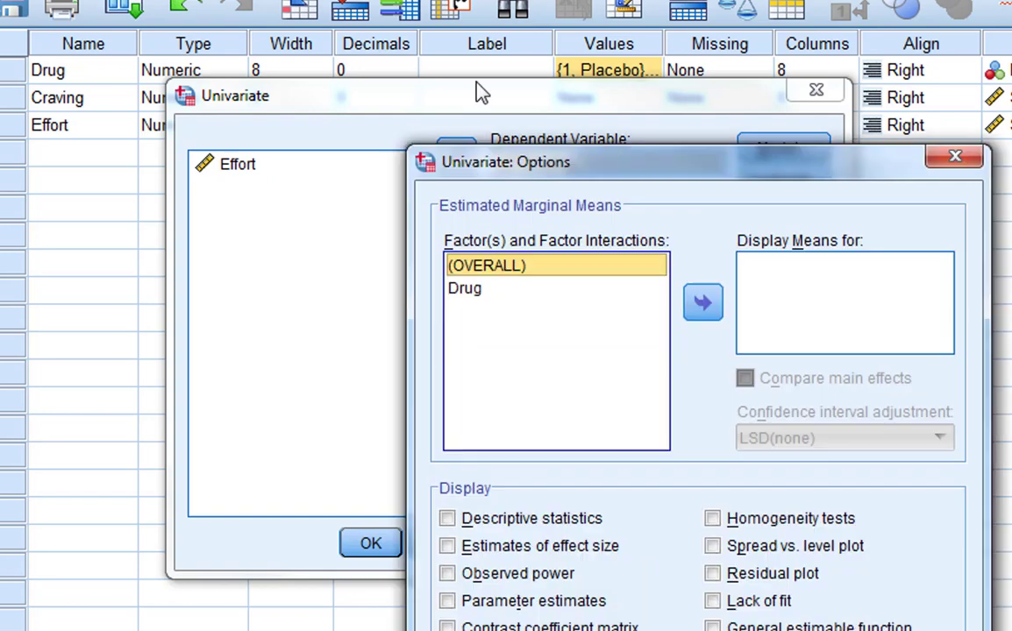
{"action": "left_click_drag", "start_coordinate": [655, 179], "coordinate": [407, 35]}
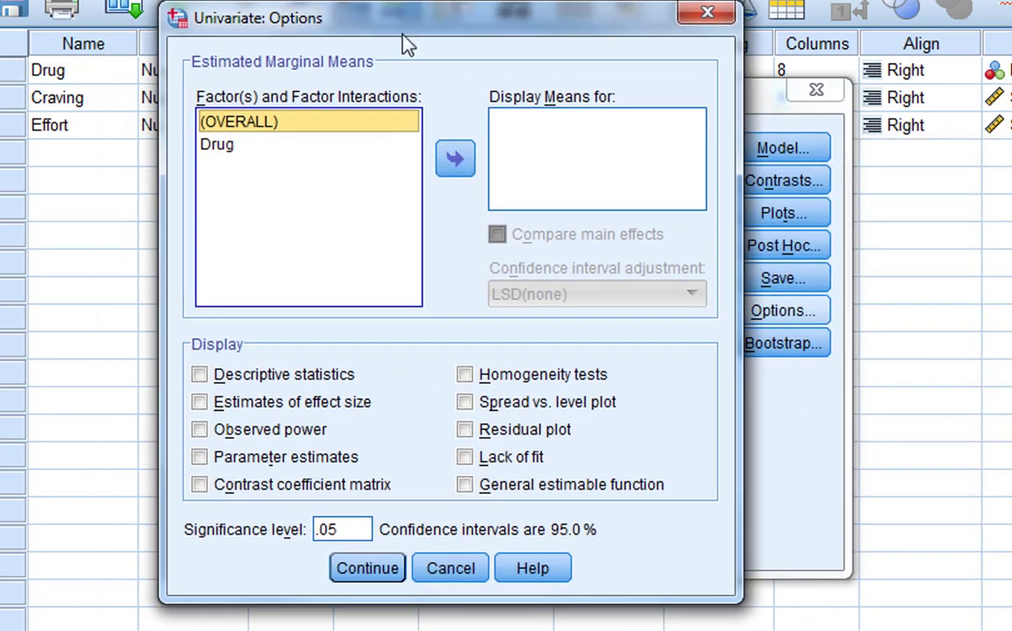
{"action": "left_click", "coordinate": [294, 377]}
{"action": "left_click", "coordinate": [331, 405]}
{"action": "left_click", "coordinate": [548, 375]}
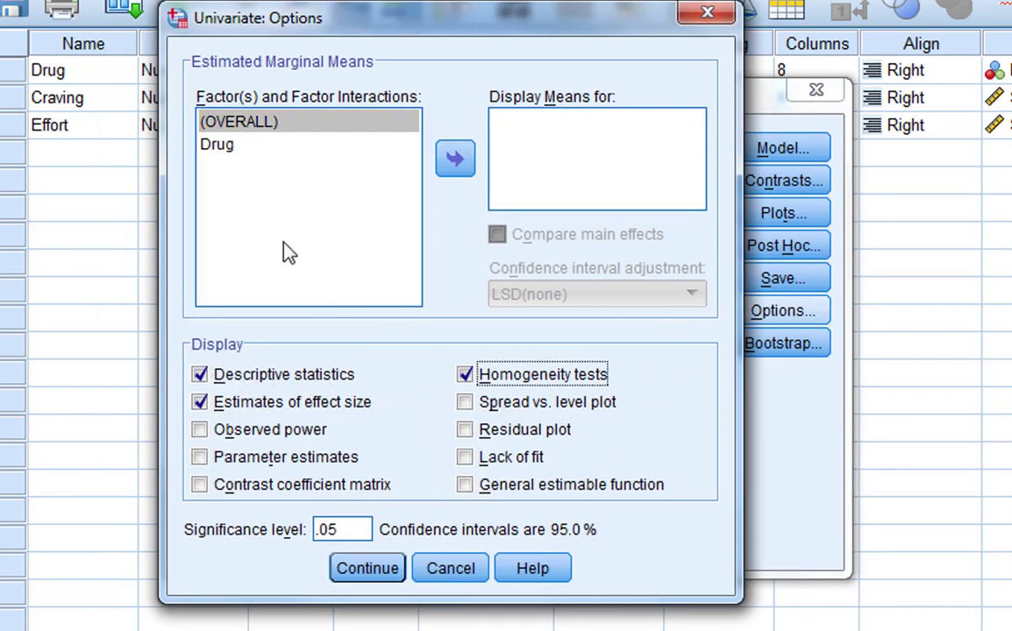
Step: Display estimated marginal means for Drug with main effects compared, and run the univariate analysis
{"action": "left_click", "coordinate": [230, 155]}
{"action": "left_click", "coordinate": [455, 158]}
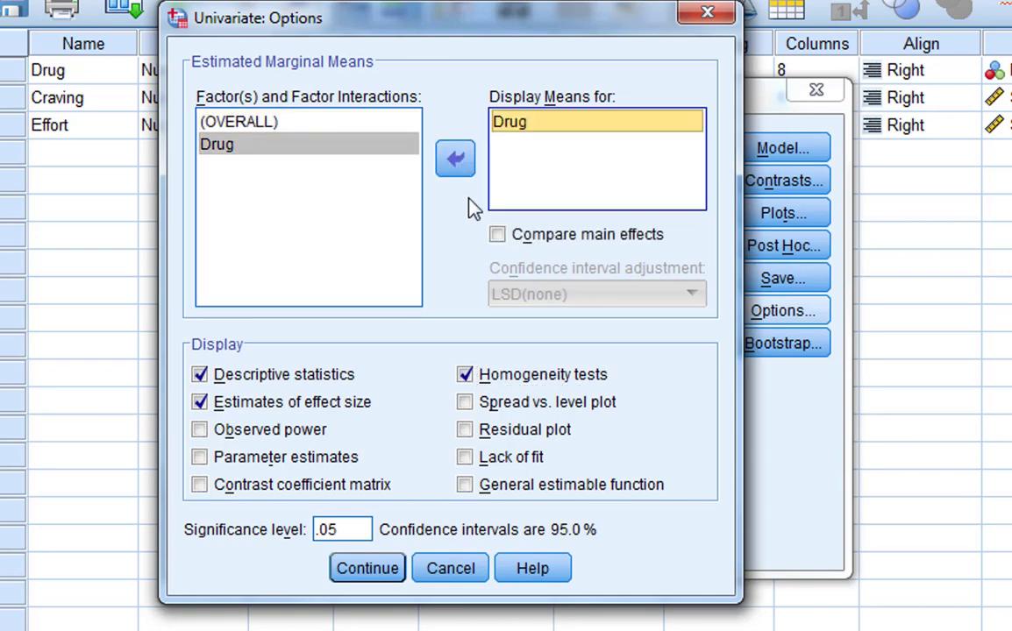
{"action": "left_click", "coordinate": [497, 235]}
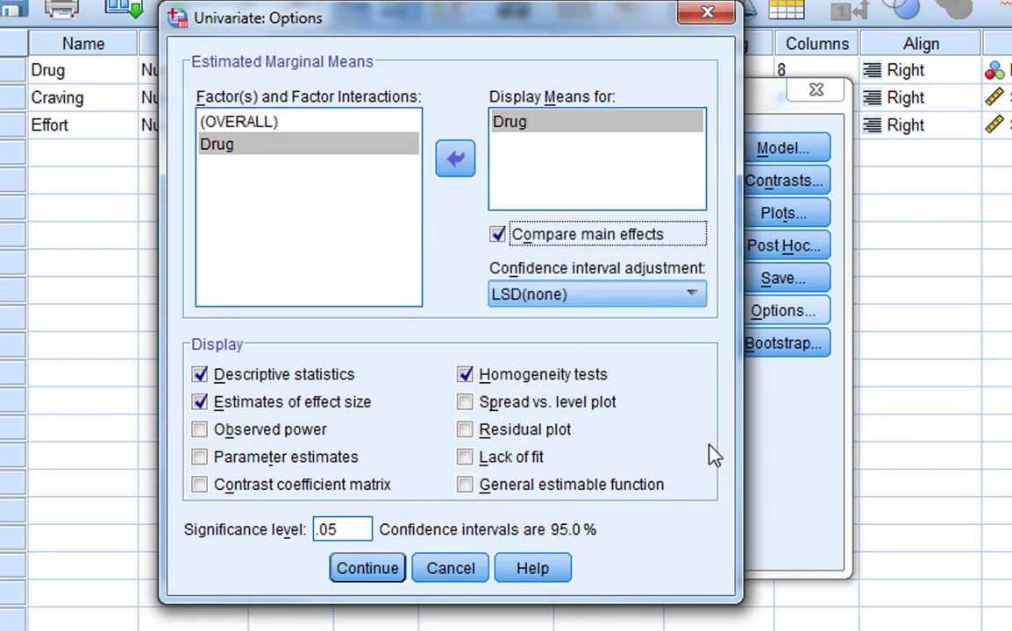
{"action": "left_click", "coordinate": [377, 572]}
{"action": "left_click", "coordinate": [366, 539]}
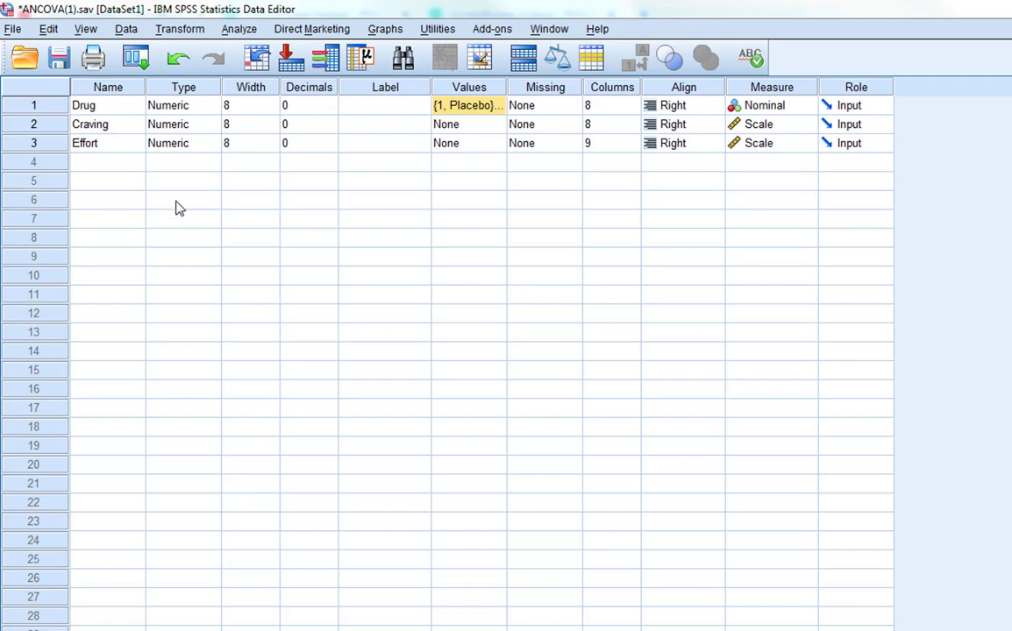
Step: Rerun the Univariate analysis with Effort replacing Craving as the dependent variable, keeping Drug as the fixed factor
{"action": "key", "text": "ctrl+t"}
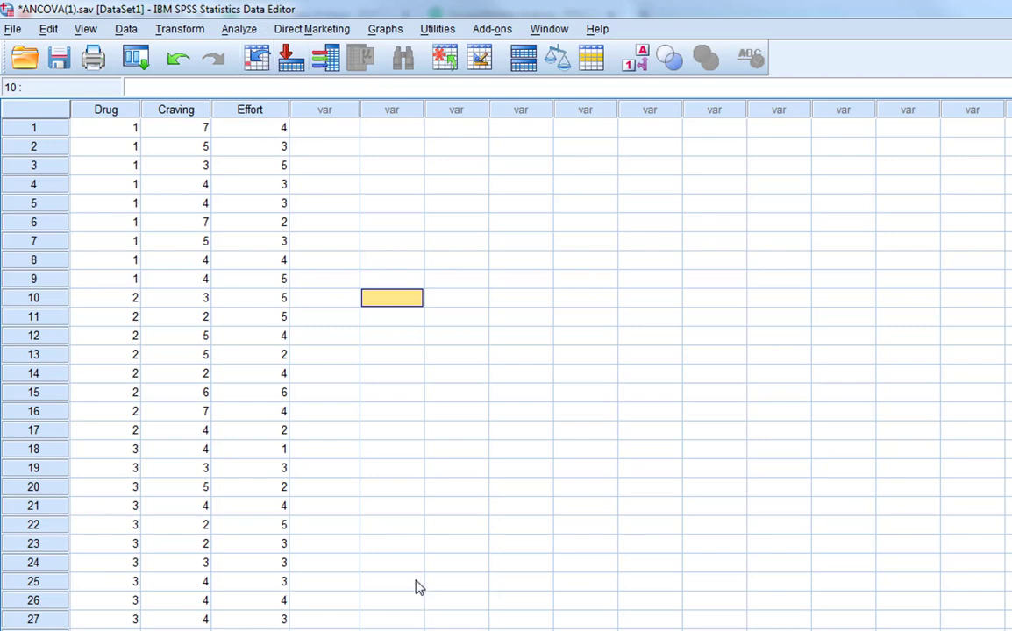
{"action": "left_click", "coordinate": [239, 29]}
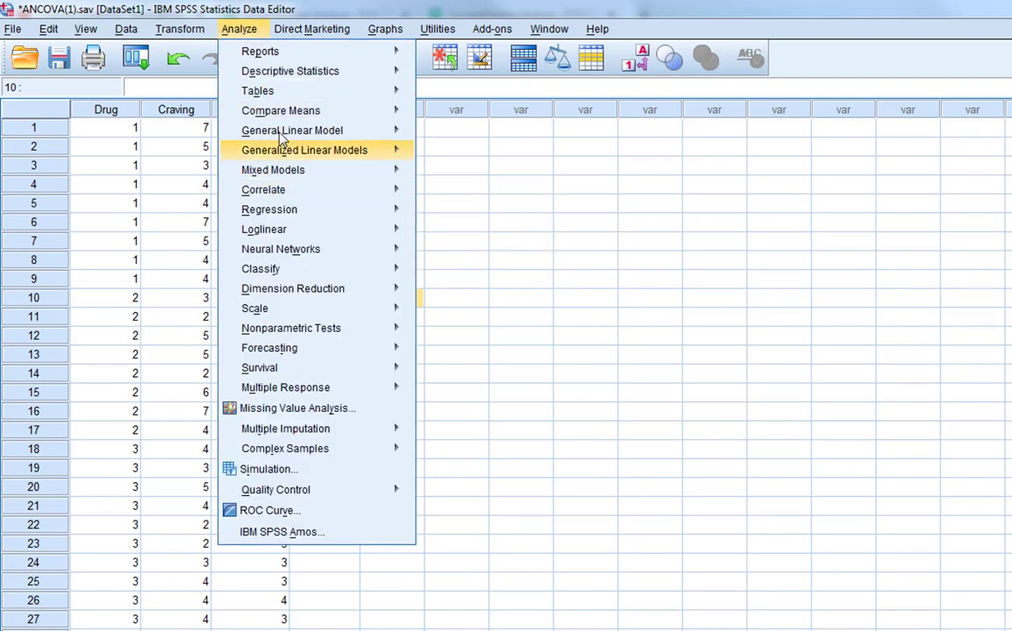
{"action": "mouse_move", "coordinate": [298, 131]}
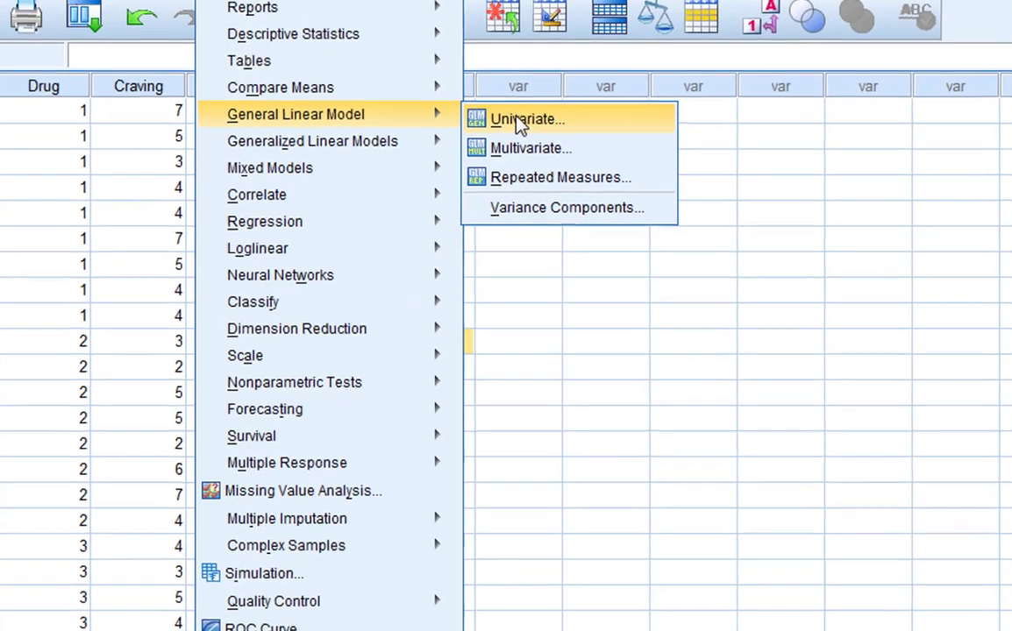
{"action": "left_click", "coordinate": [522, 124]}
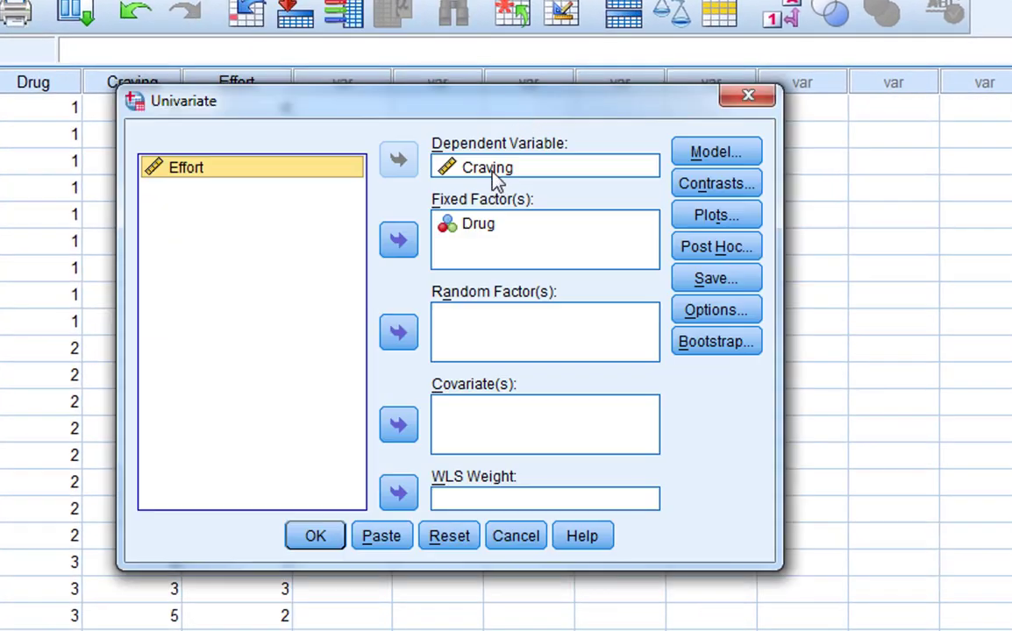
{"action": "left_click", "coordinate": [524, 167]}
{"action": "left_click", "coordinate": [397, 160]}
{"action": "left_click", "coordinate": [205, 198]}
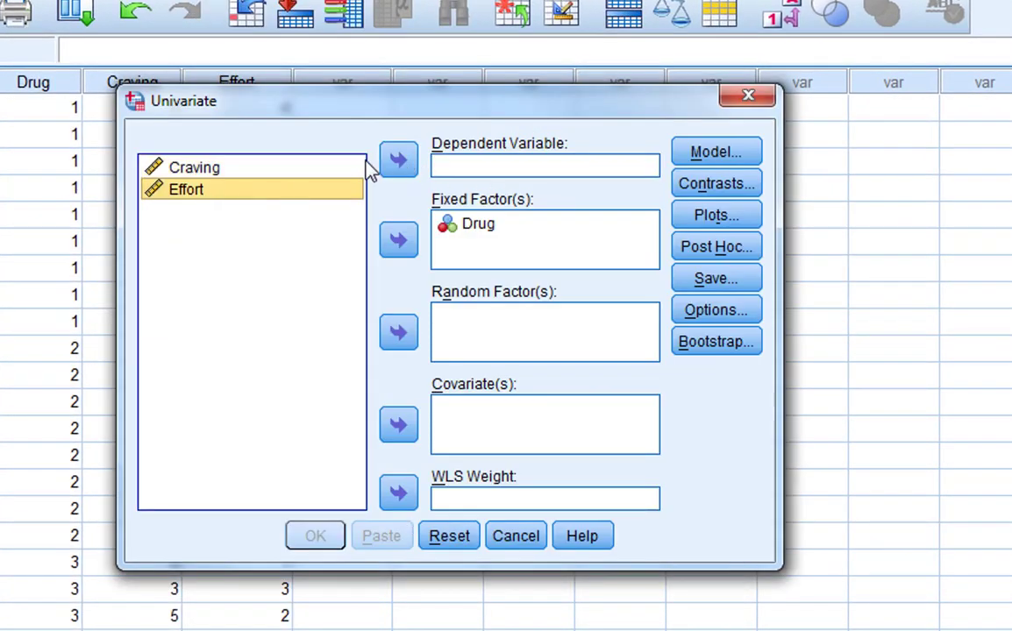
{"action": "left_click", "coordinate": [398, 160]}
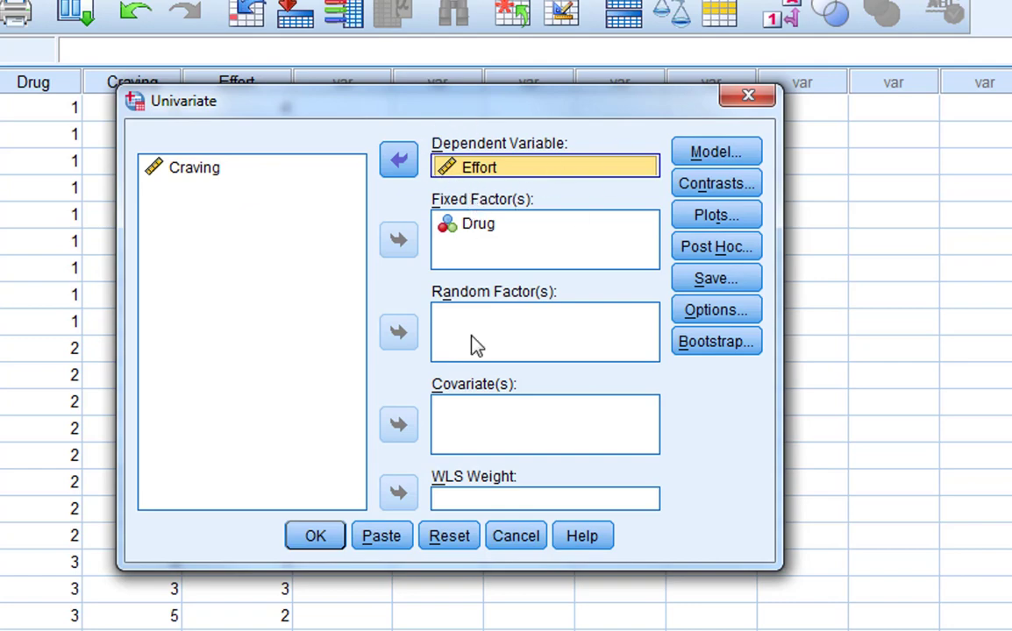
{"action": "left_click", "coordinate": [318, 536]}
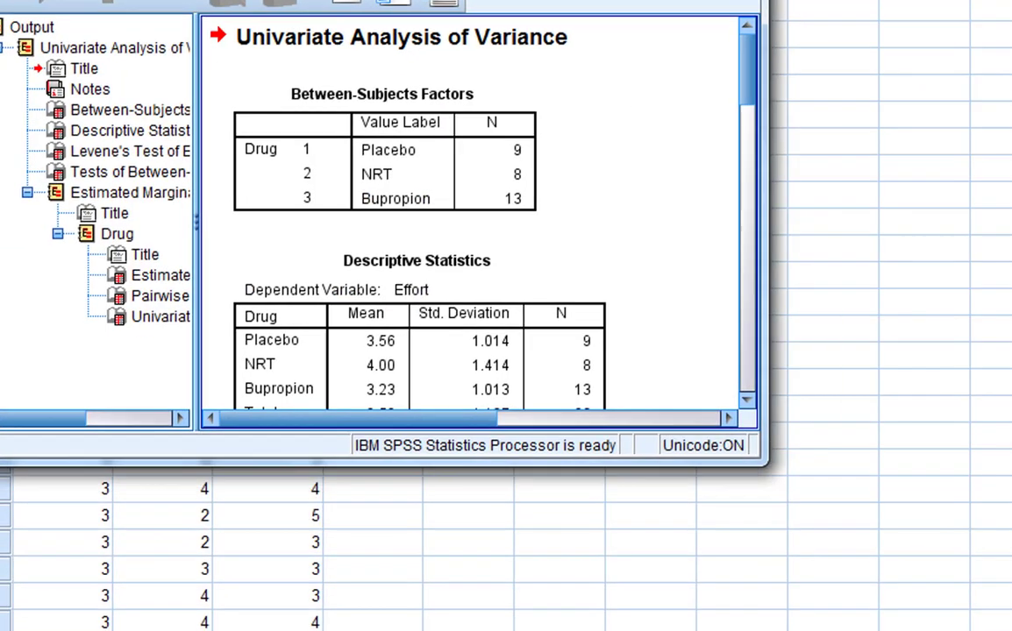
Step: Examine the Drug row's significance in the Tests of Between-Subjects Effects table for Effort
{"action": "scroll", "coordinate": [233, 150], "scroll_direction": "down", "scroll_amount": 5}
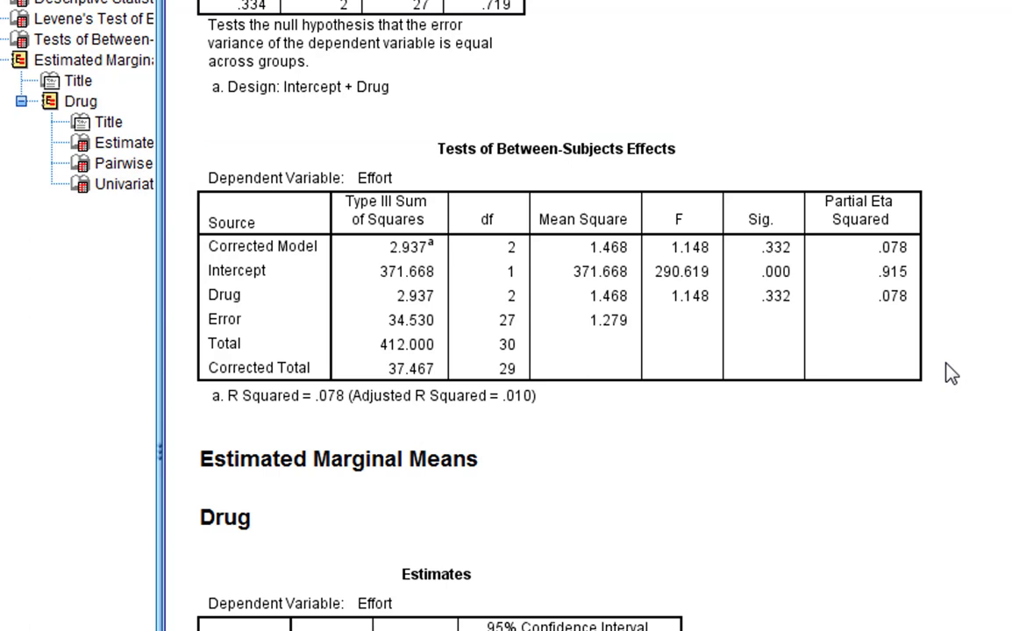
{"action": "left_click", "coordinate": [210, 154]}
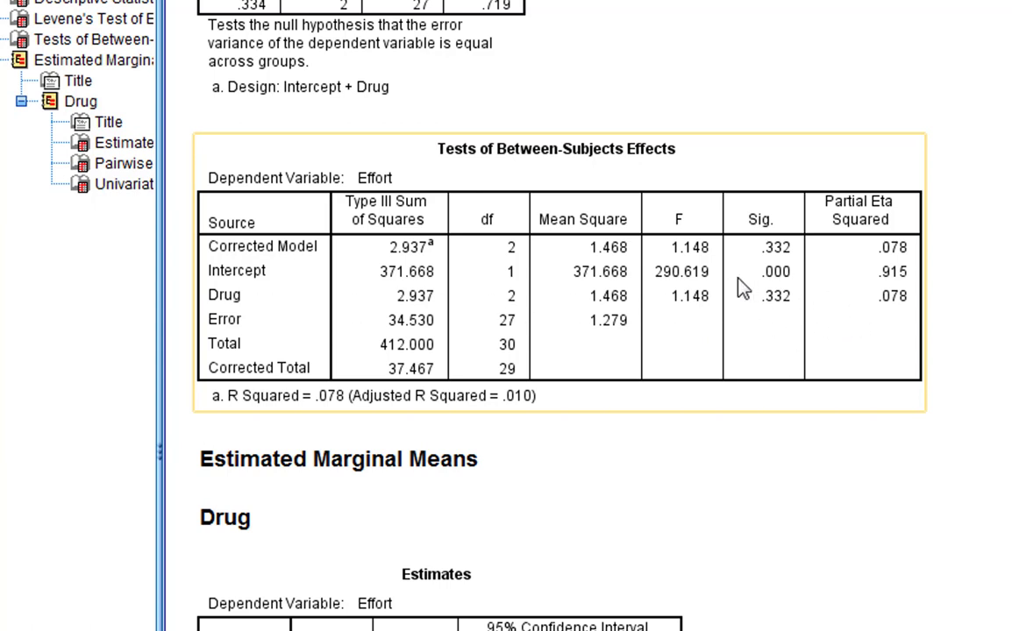
{"action": "left_click", "coordinate": [989, 290]}
{"action": "left_click", "coordinate": [898, 289]}
{"action": "left_click", "coordinate": [936, 296]}
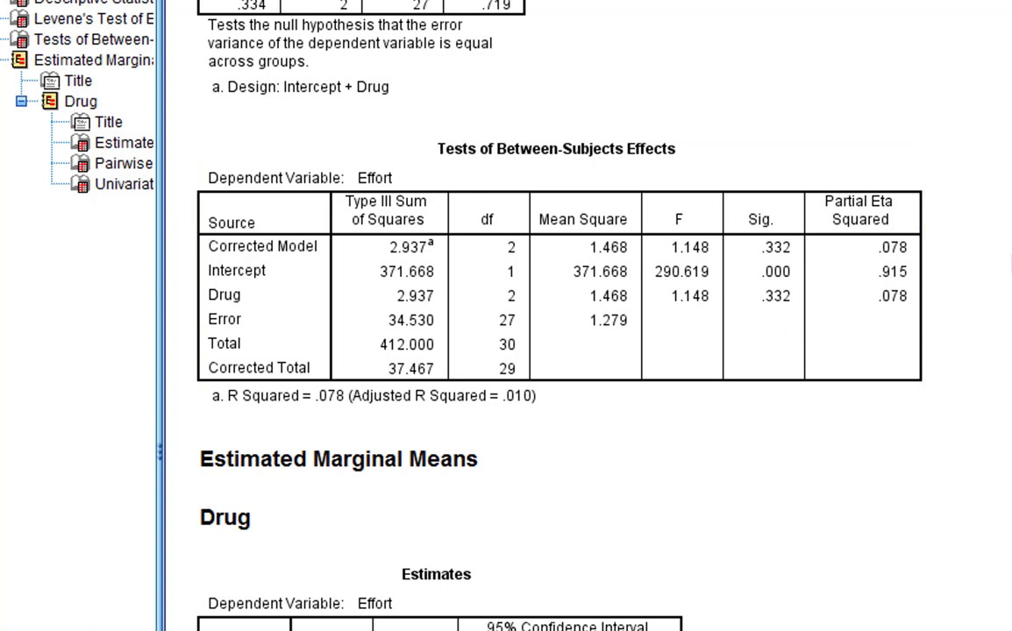
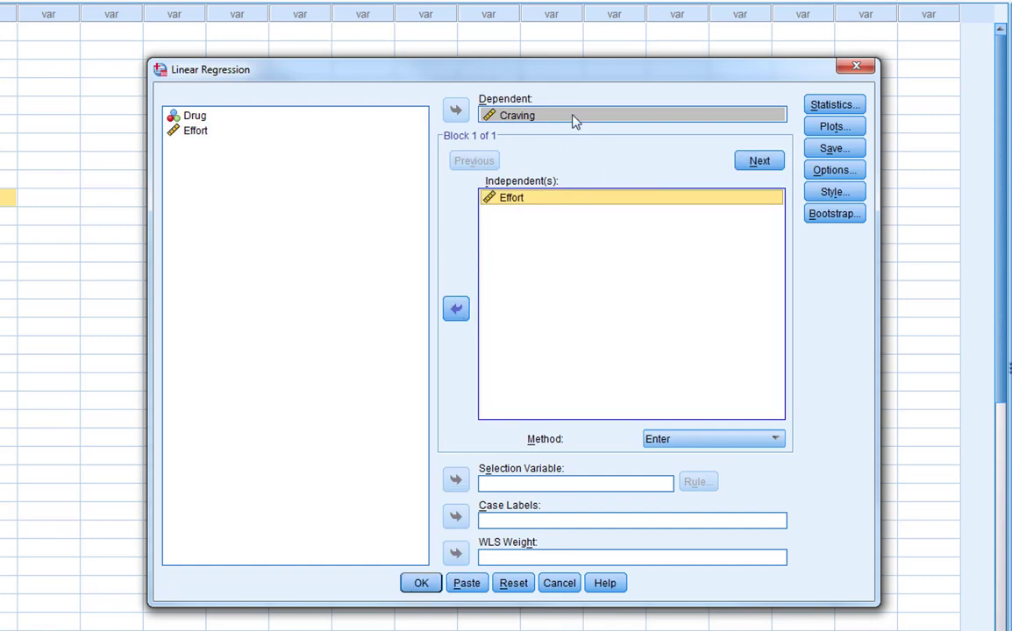
Step: Run the linear regression of Craving on Effort and review the Coefficients table for each drug group
{"action": "left_click", "coordinate": [412, 582]}
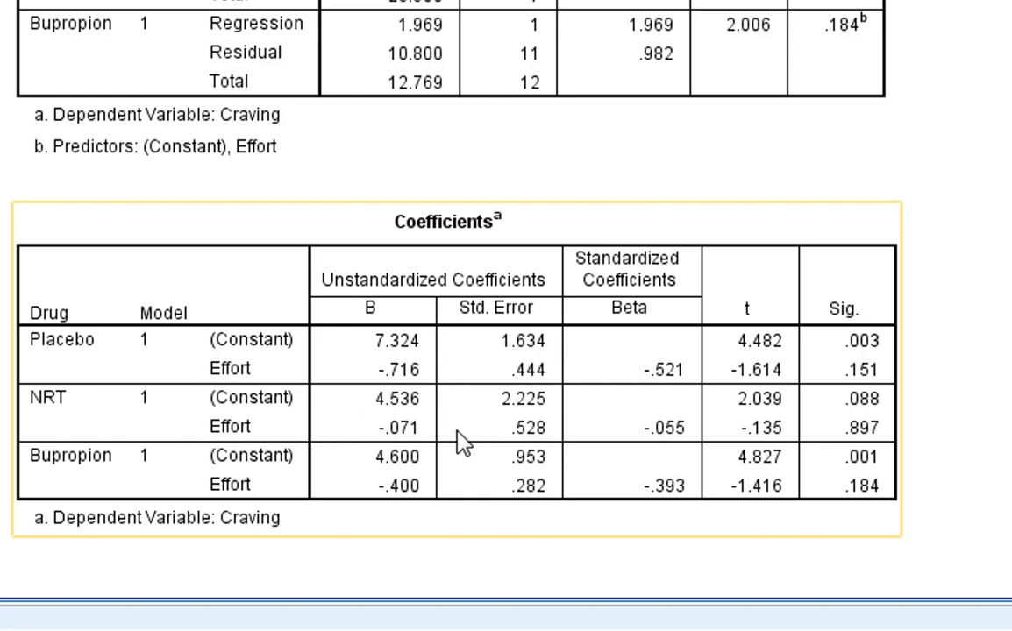
{"action": "left_click", "coordinate": [984, 407]}
{"action": "left_click", "coordinate": [646, 350]}
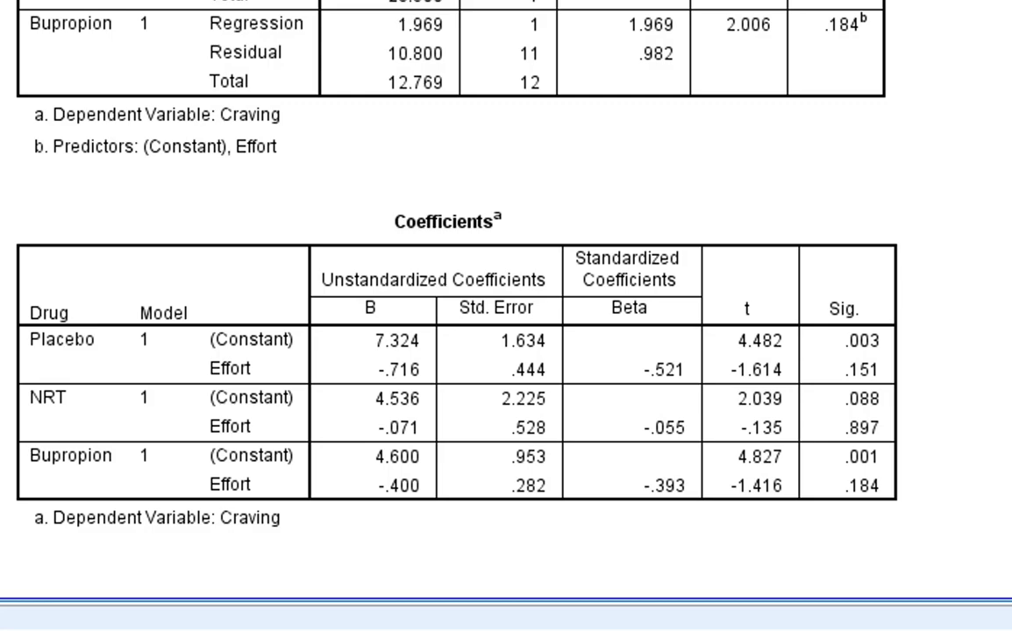
{"action": "scroll", "coordinate": [506, 298], "scroll_direction": "up", "scroll_amount": 3}
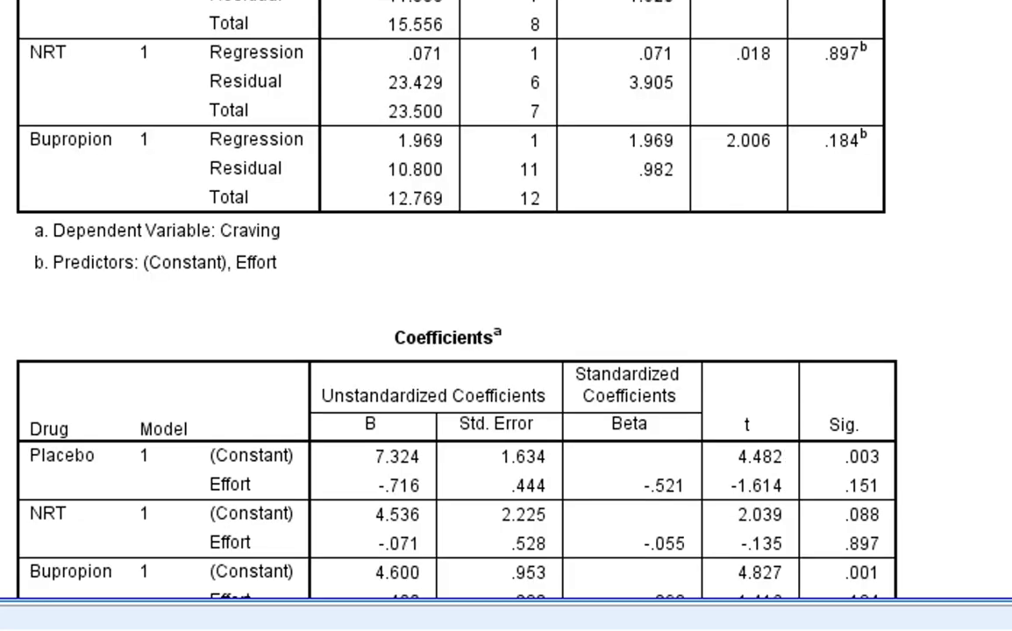
{"action": "scroll", "coordinate": [506, 298], "scroll_direction": "up", "scroll_amount": 10}
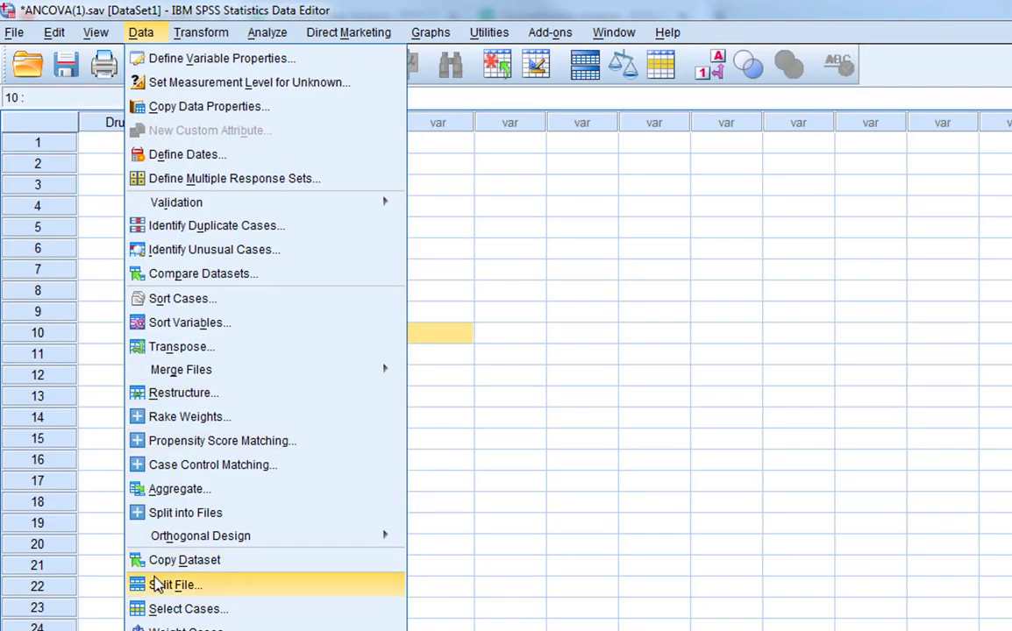
Step: Turn off the file split by Drug by choosing to analyze all cases without creating groups
{"action": "left_click", "coordinate": [215, 585]}
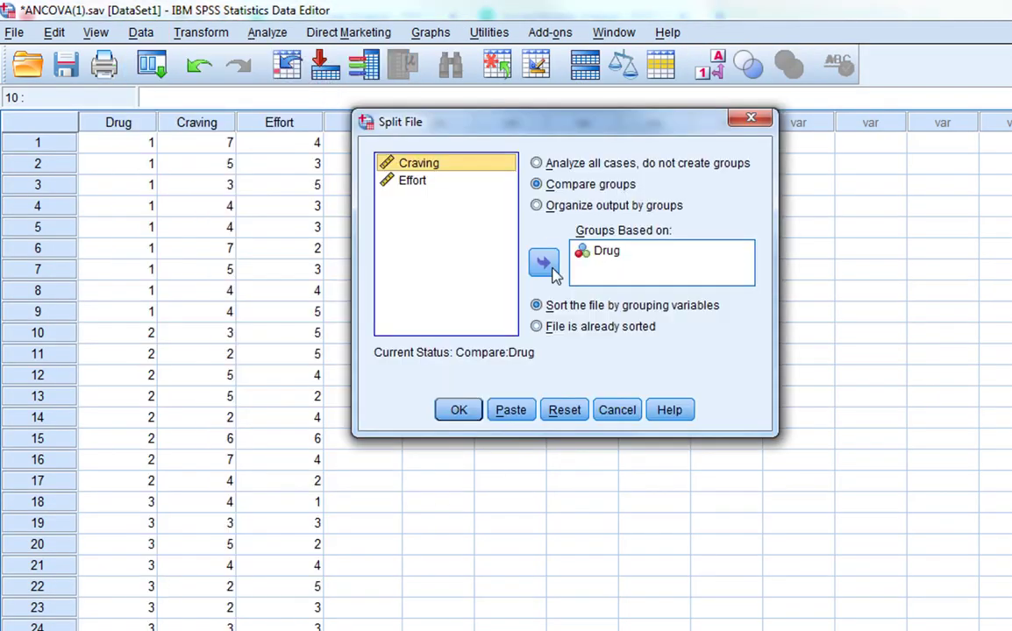
{"action": "left_click", "coordinate": [557, 163]}
{"action": "left_click", "coordinate": [457, 410]}
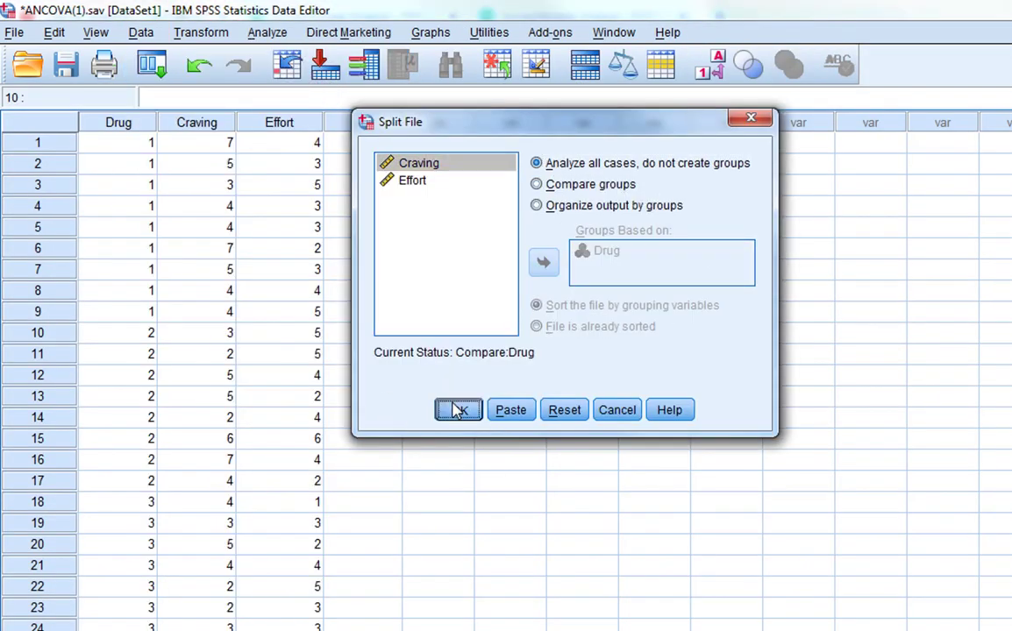
{"action": "key", "text": "Up"}
{"action": "key", "text": "Right"}
{"action": "key", "text": "Right"}
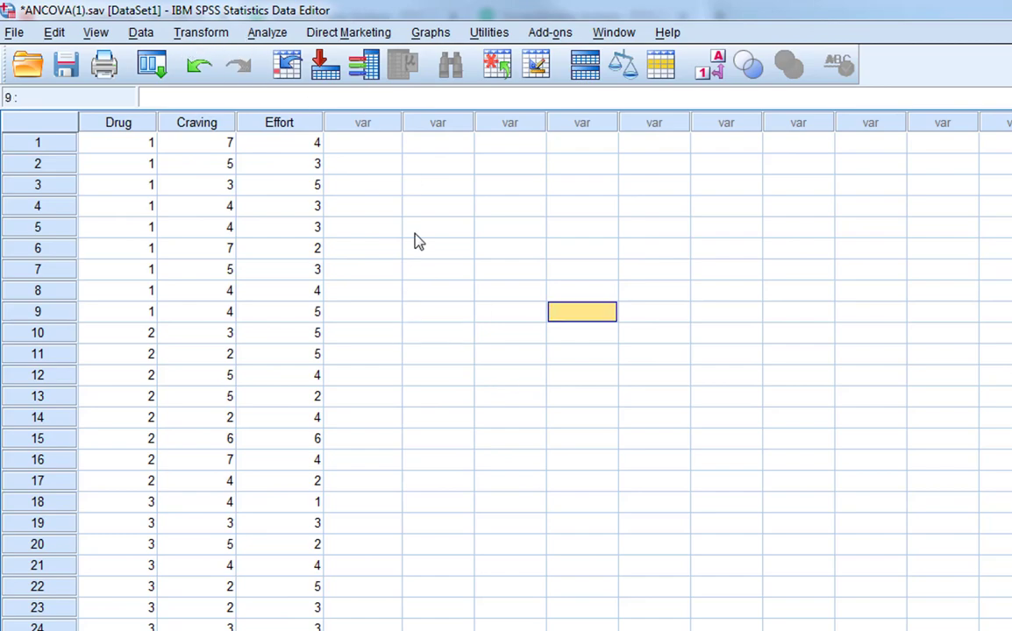
Step: Set up a Univariate analysis with Craving as the dependent variable, Drug as the fixed factor and Effort as the covariate
{"action": "left_click", "coordinate": [261, 33]}
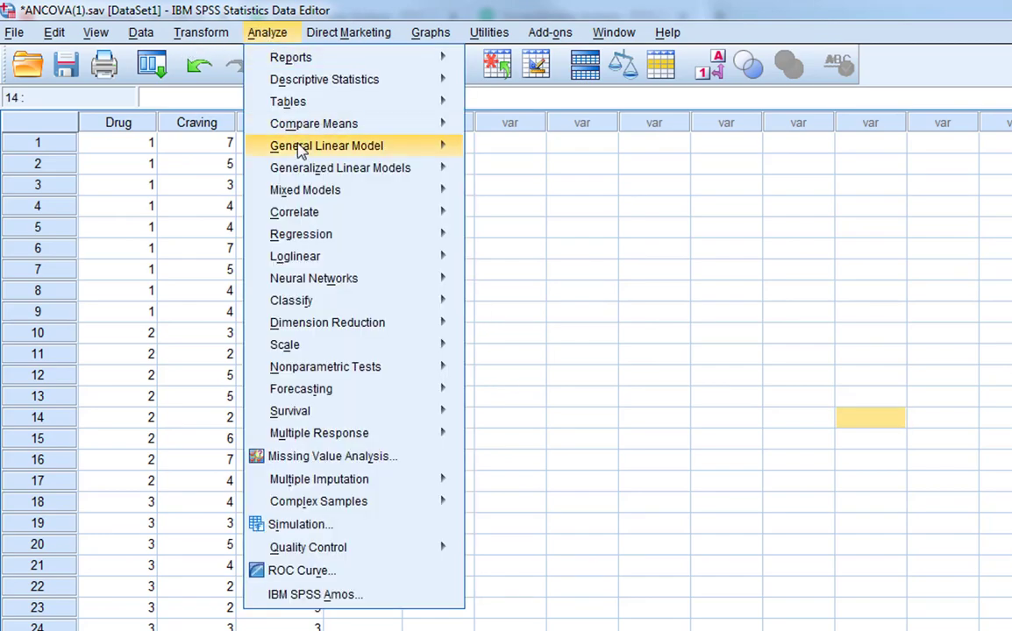
{"action": "mouse_move", "coordinate": [333, 145]}
{"action": "left_click", "coordinate": [517, 149]}
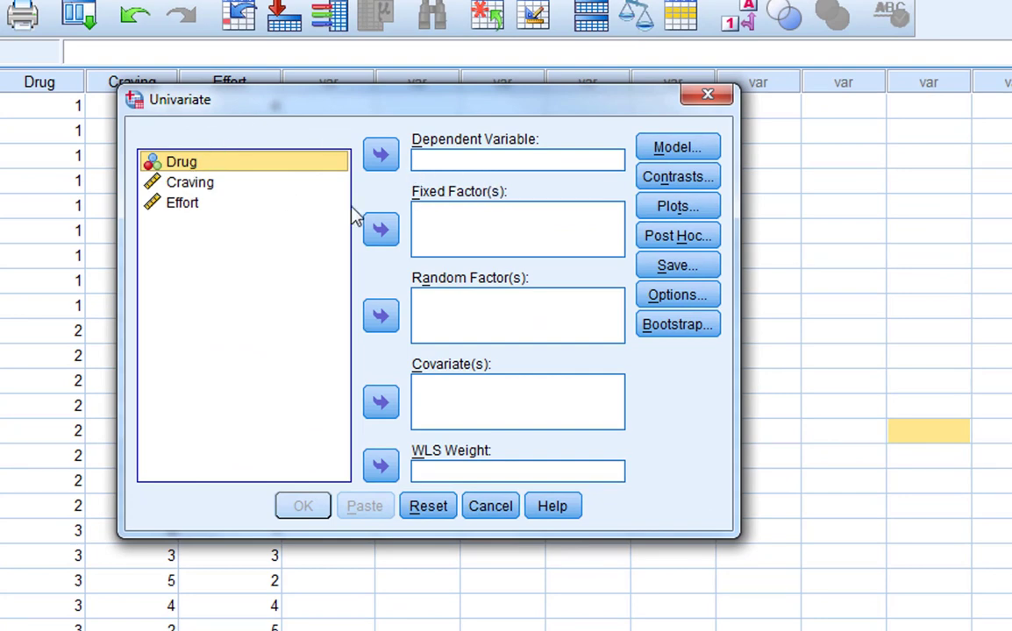
{"action": "left_click", "coordinate": [380, 229]}
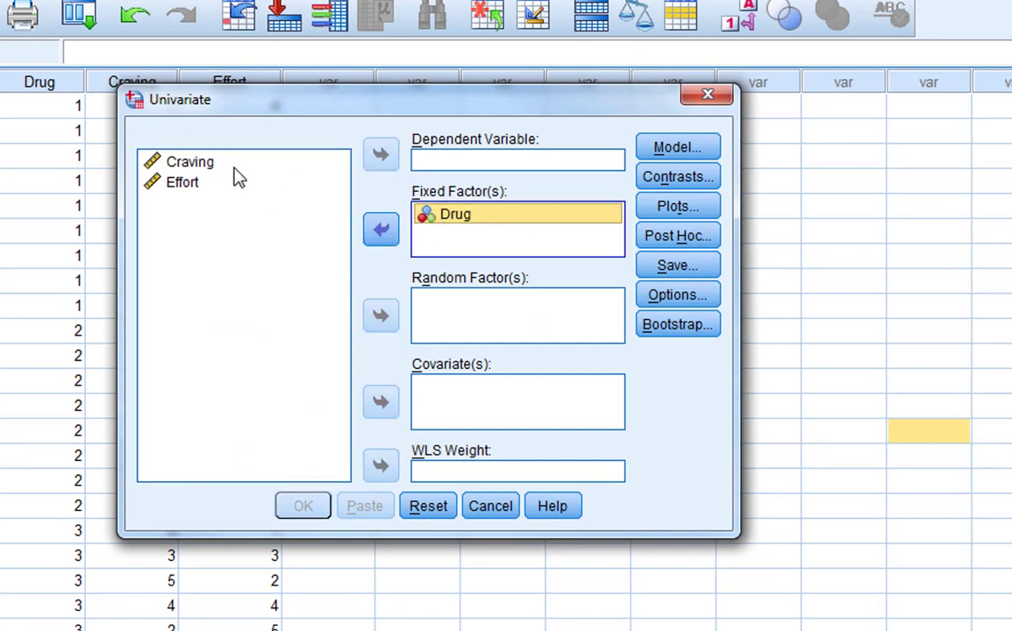
{"action": "left_click", "coordinate": [197, 162]}
{"action": "left_click", "coordinate": [379, 155]}
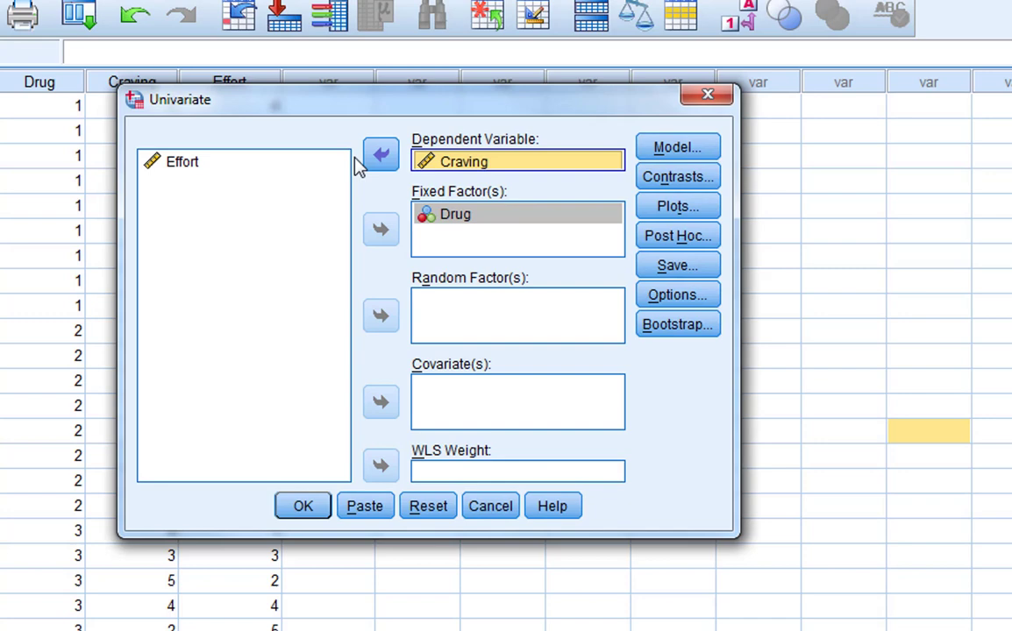
{"action": "left_click", "coordinate": [178, 167]}
{"action": "left_click", "coordinate": [382, 402]}
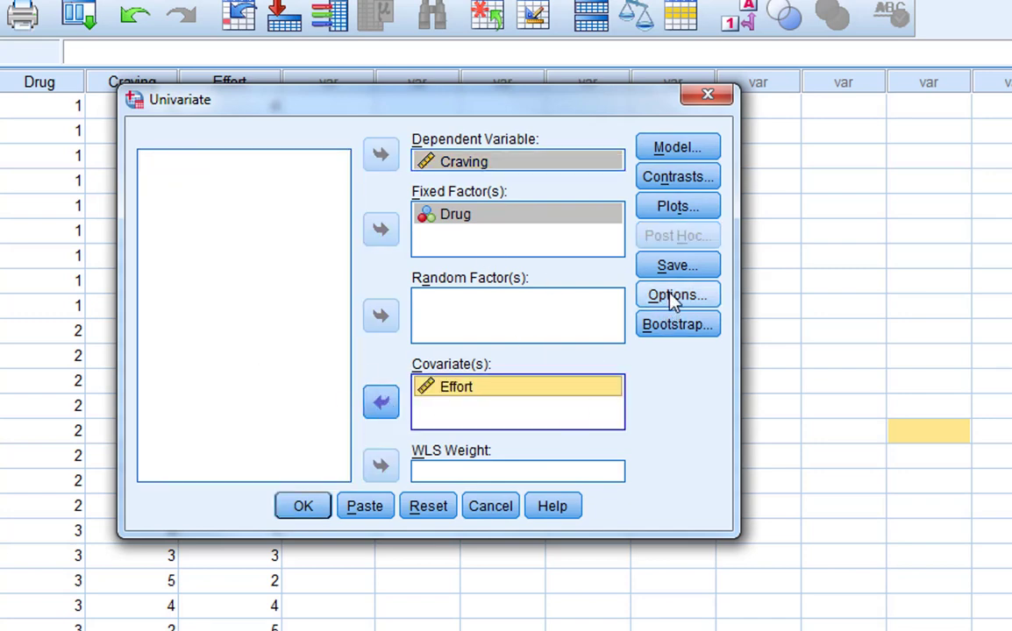
Step: Specify a custom model containing only the Drug*Effort interaction term and run the Univariate analysis
{"action": "left_click", "coordinate": [675, 150]}
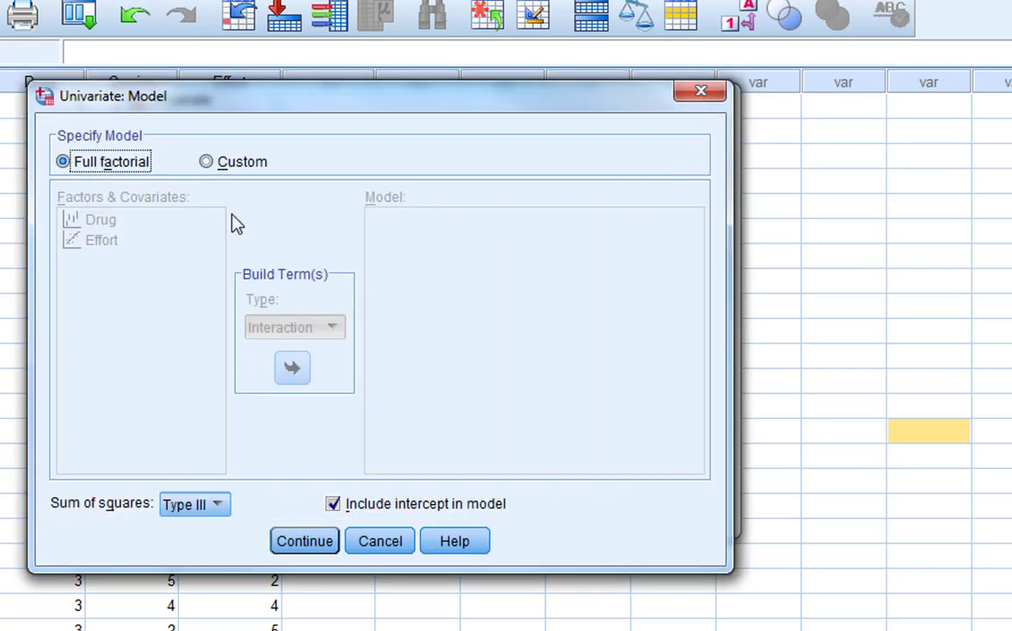
{"action": "left_click", "coordinate": [210, 164]}
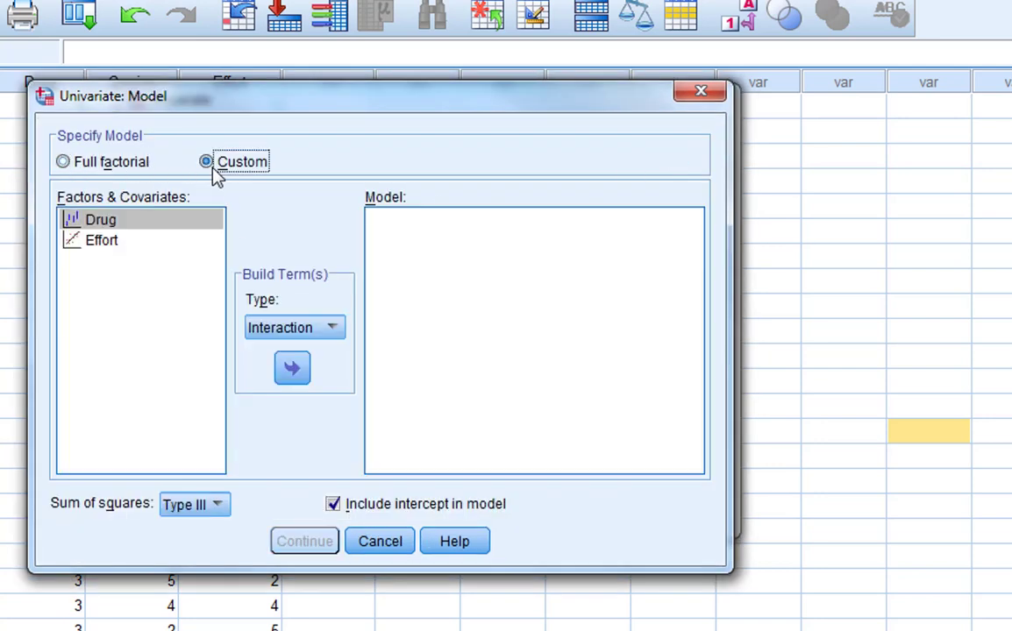
{"action": "left_click", "coordinate": [107, 242], "text": "shift"}
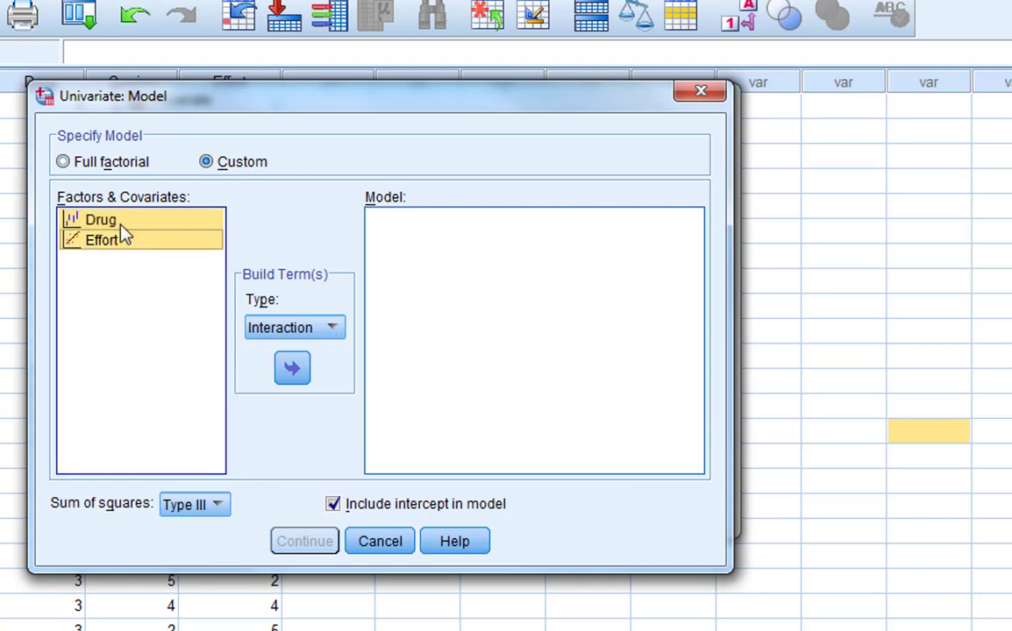
{"action": "left_click", "coordinate": [292, 368]}
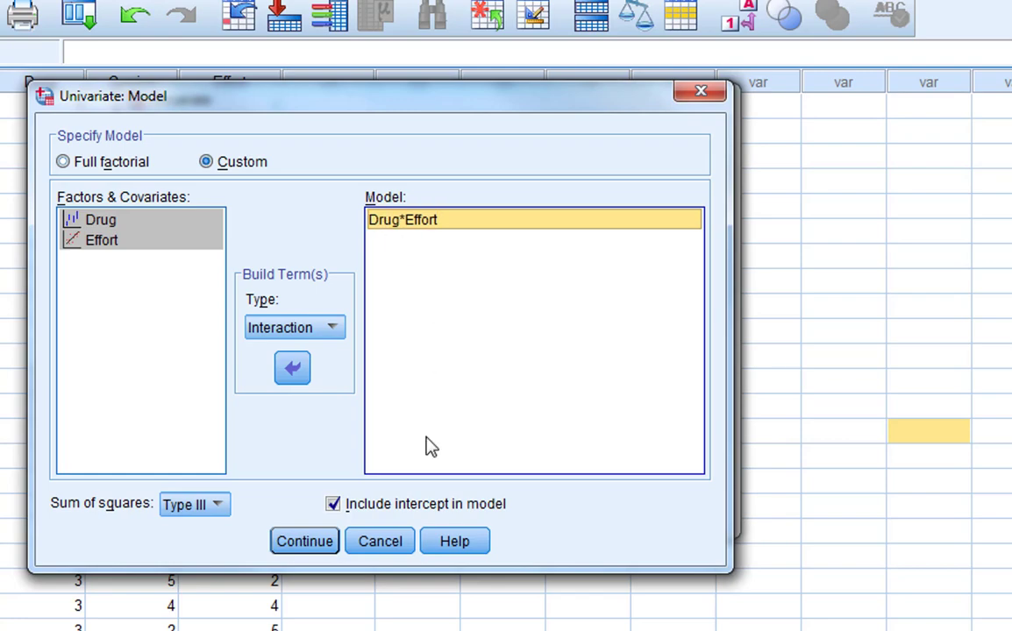
{"action": "left_click", "coordinate": [301, 547]}
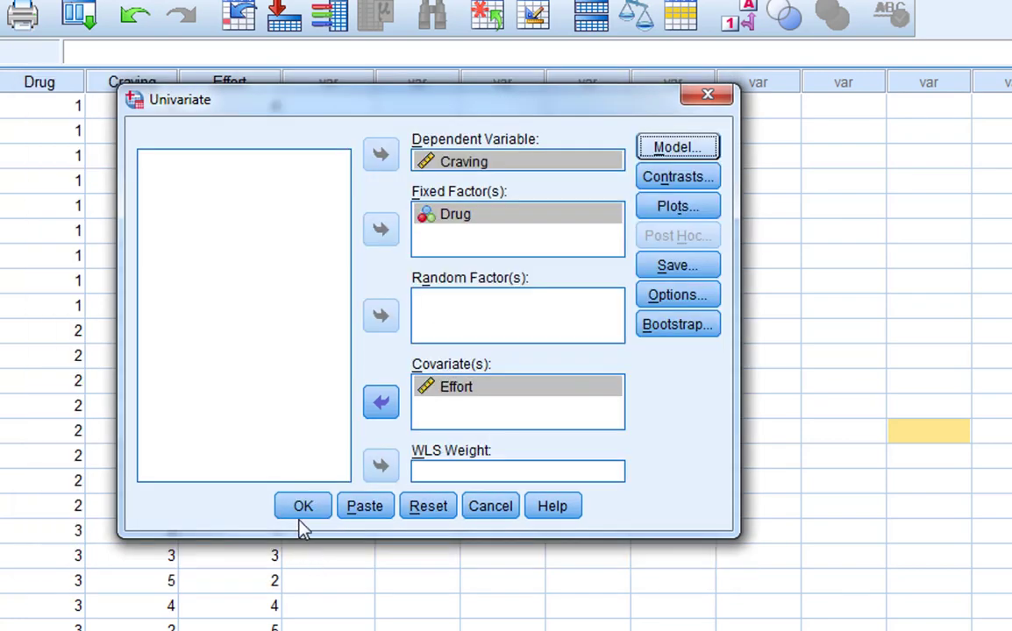
{"action": "left_click", "coordinate": [307, 512]}
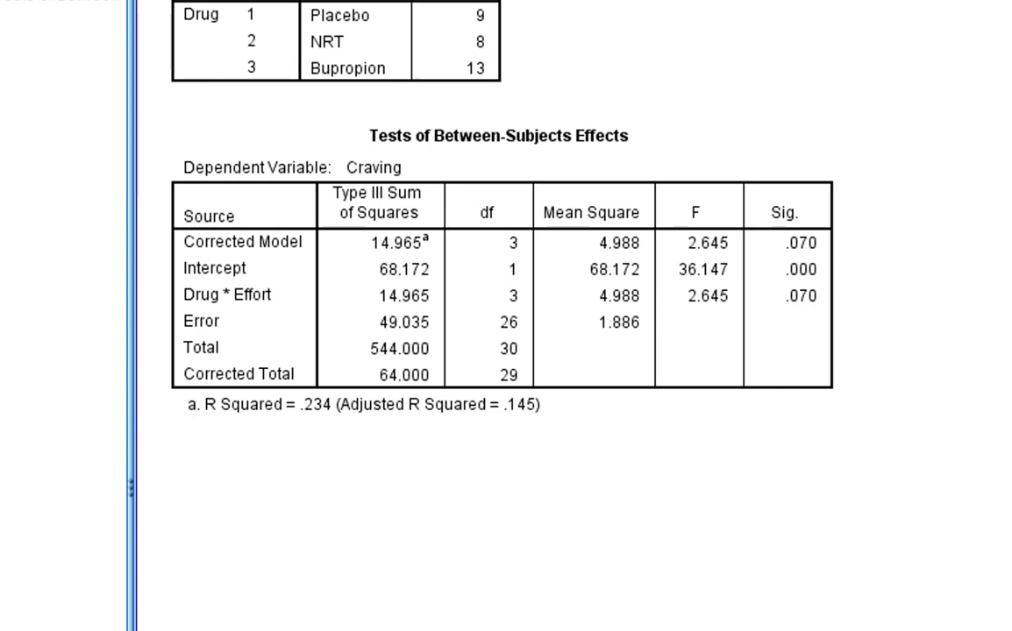
Step: Close the output without saving and set the Univariate model back to Full factorial
{"action": "key", "text": "alt+F4"}
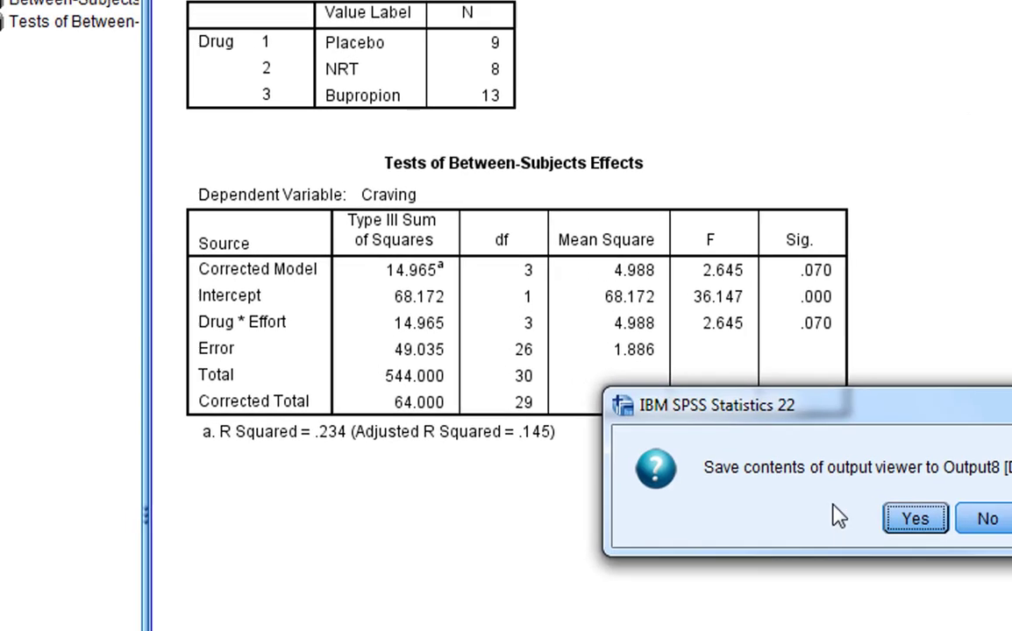
{"action": "left_click", "coordinate": [975, 556]}
{"action": "left_click", "coordinate": [380, 51]}
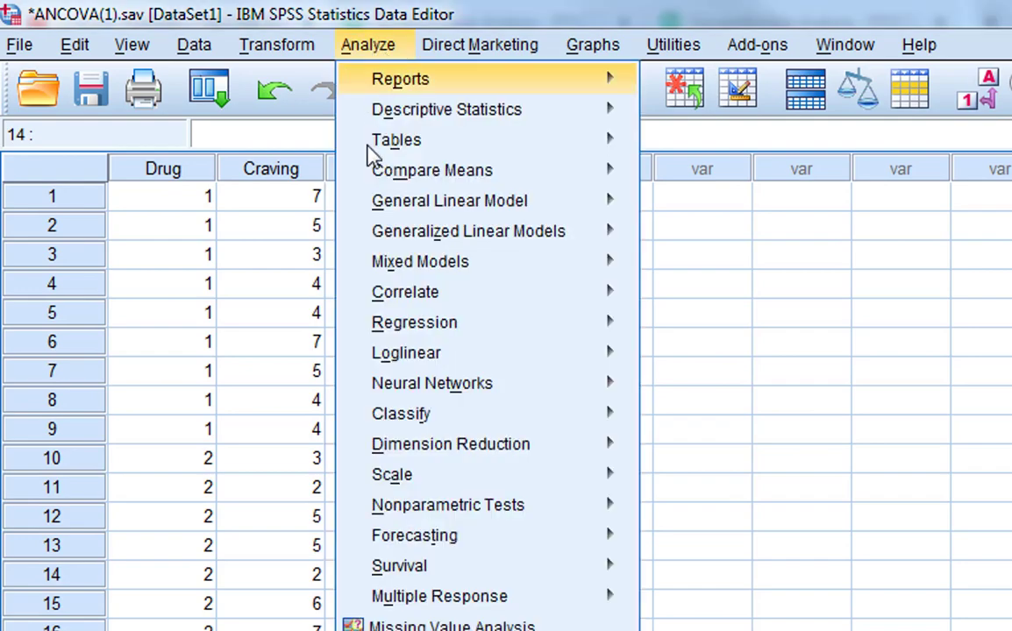
{"action": "mouse_move", "coordinate": [388, 217]}
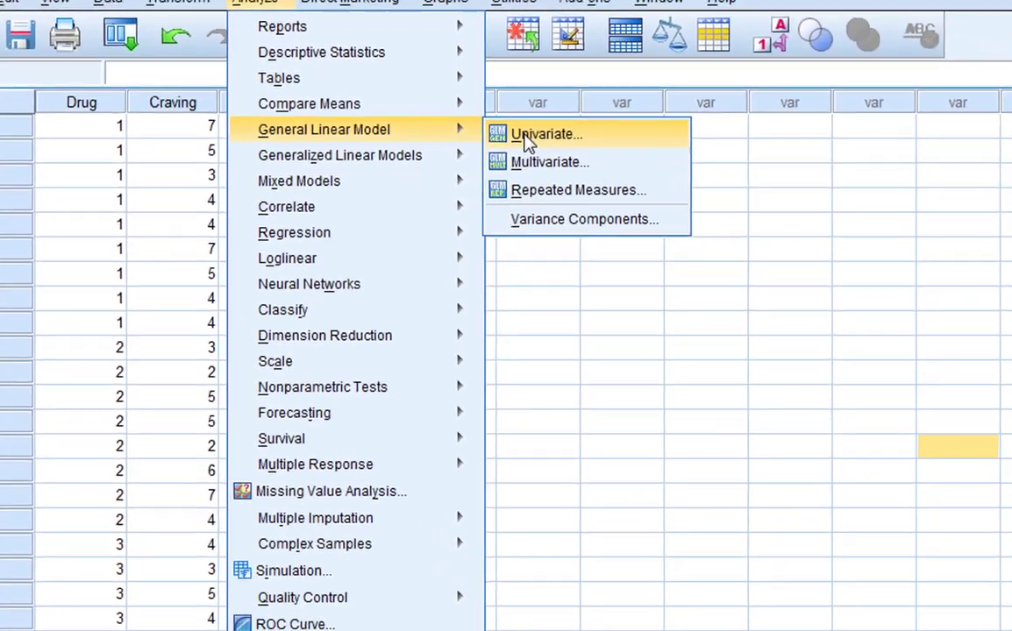
{"action": "left_click", "coordinate": [528, 136]}
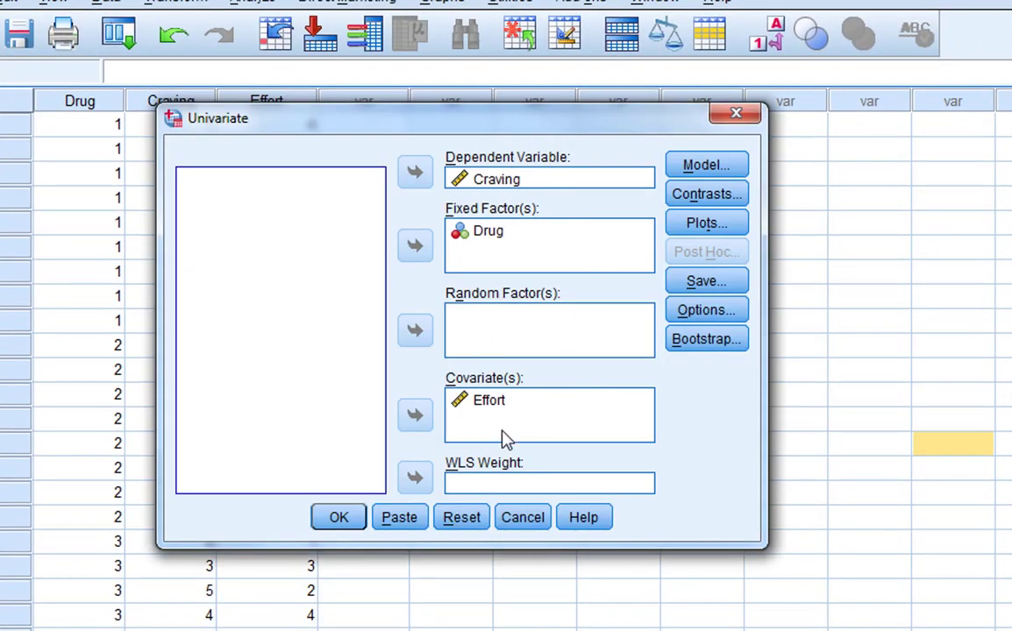
{"action": "left_click", "coordinate": [704, 166]}
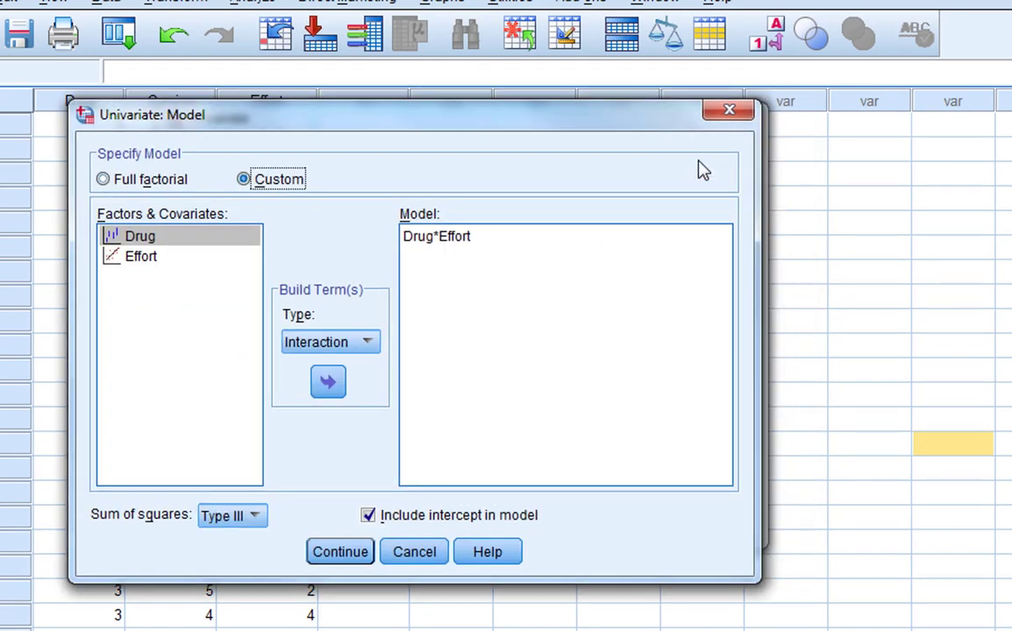
{"action": "left_click", "coordinate": [130, 188]}
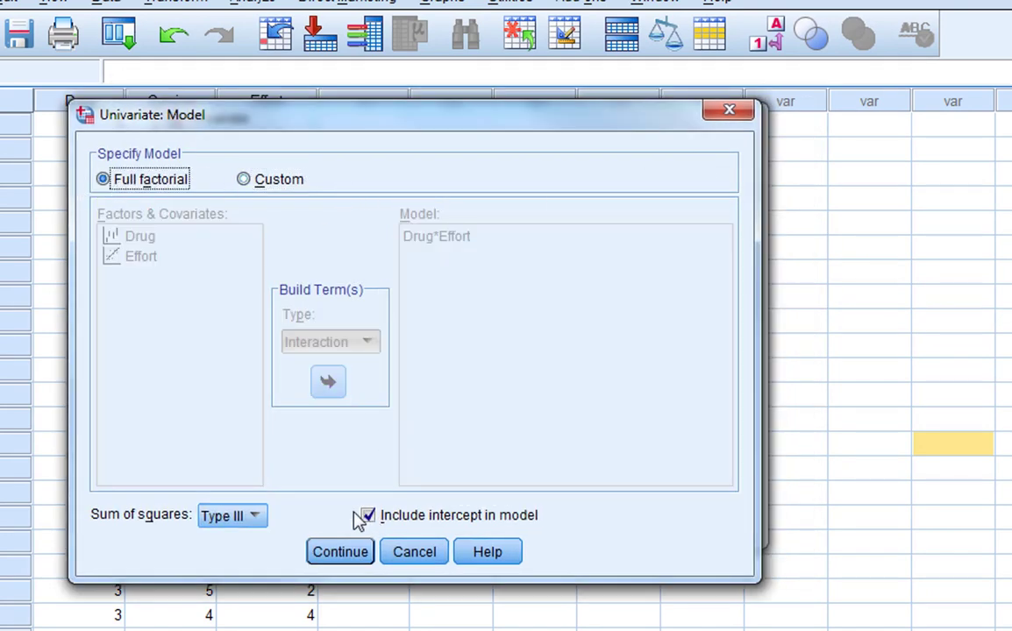
{"action": "left_click", "coordinate": [350, 563]}
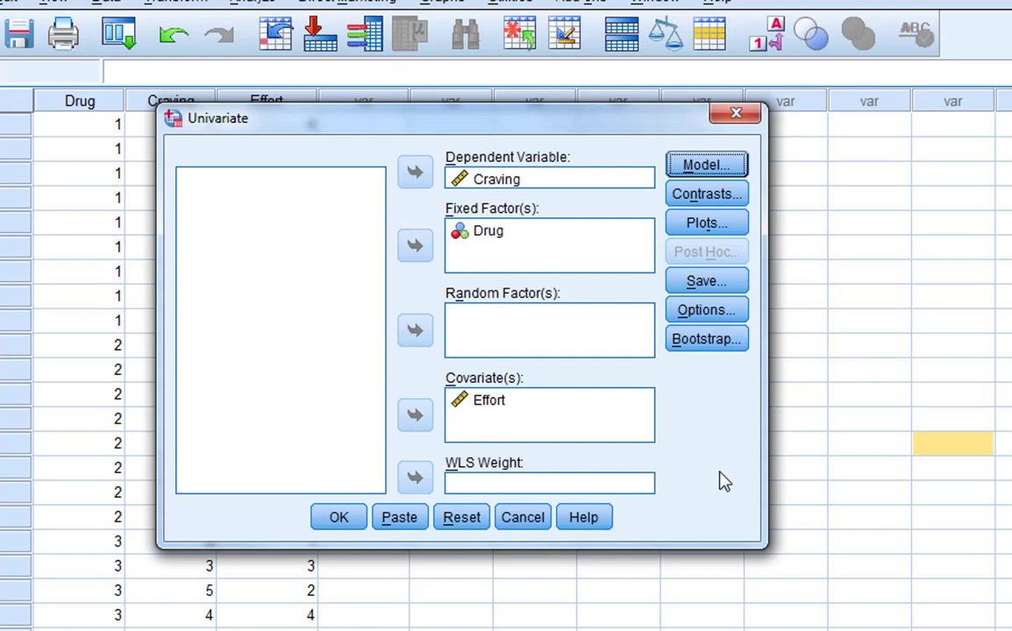
Step: Request estimated marginal means for Drug and compare its main effects in the Univariate options
{"action": "left_click", "coordinate": [706, 309]}
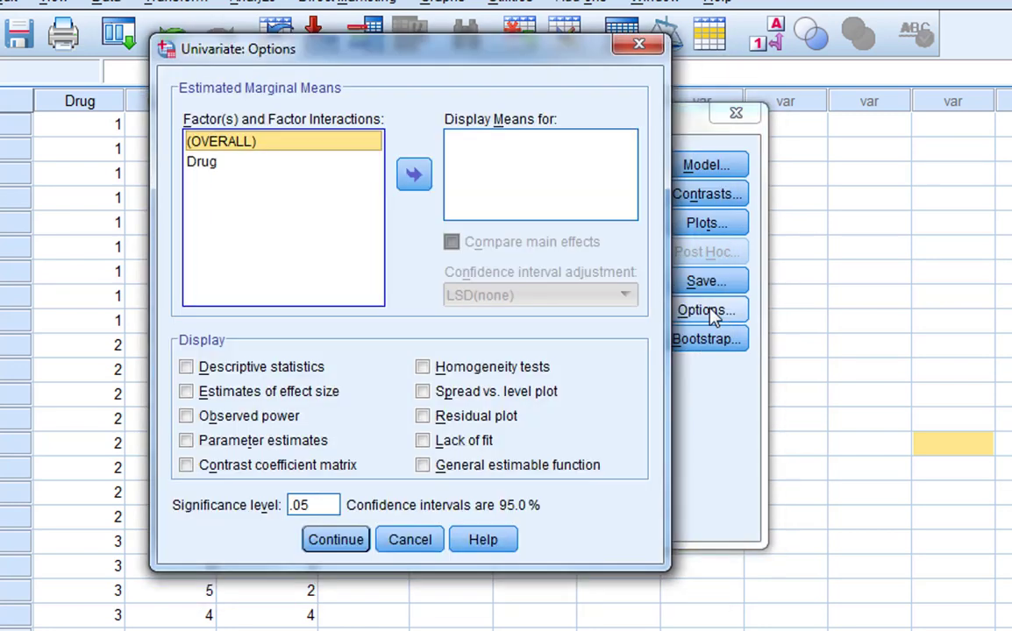
{"action": "left_click", "coordinate": [201, 162]}
{"action": "left_click", "coordinate": [413, 173]}
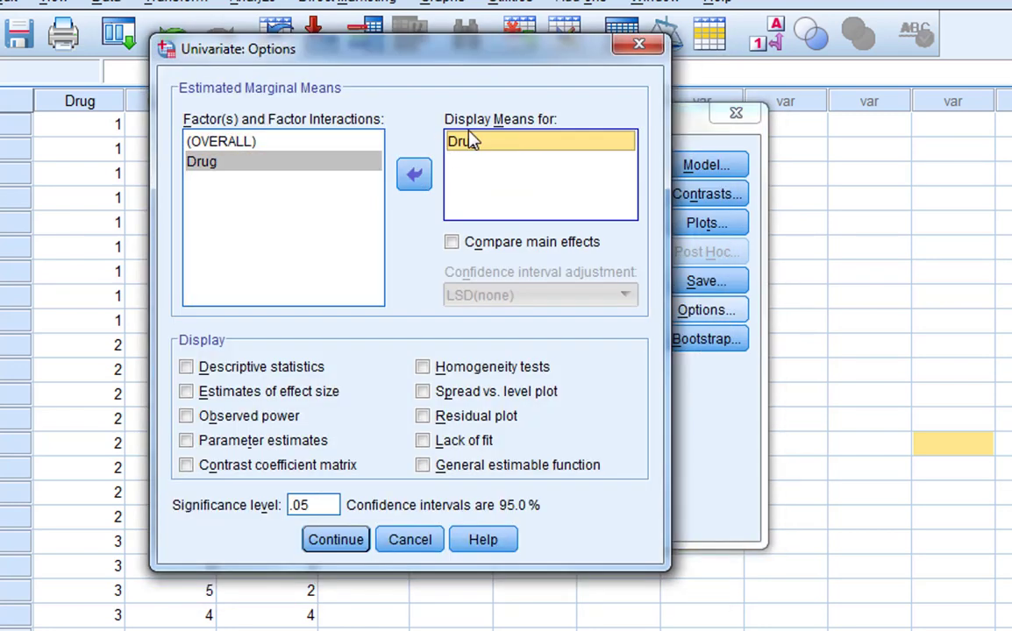
{"action": "left_click", "coordinate": [451, 241]}
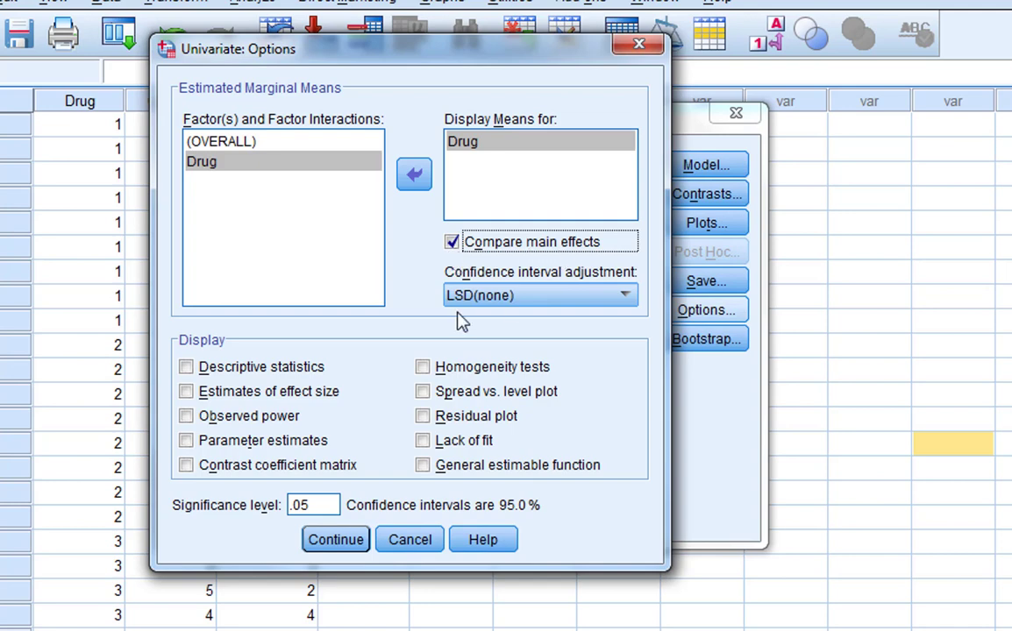
Step: Include descriptive statistics, estimates of effect size and homogeneity tests in the output, and run the ANCOVA
{"action": "left_click", "coordinate": [241, 368]}
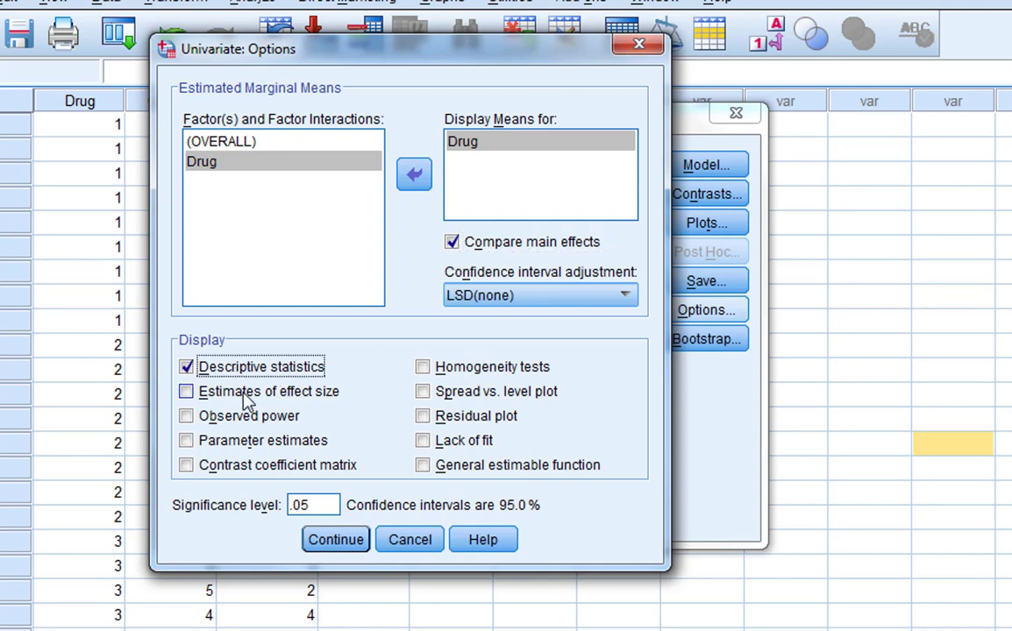
{"action": "left_click", "coordinate": [248, 394]}
{"action": "left_click", "coordinate": [513, 367]}
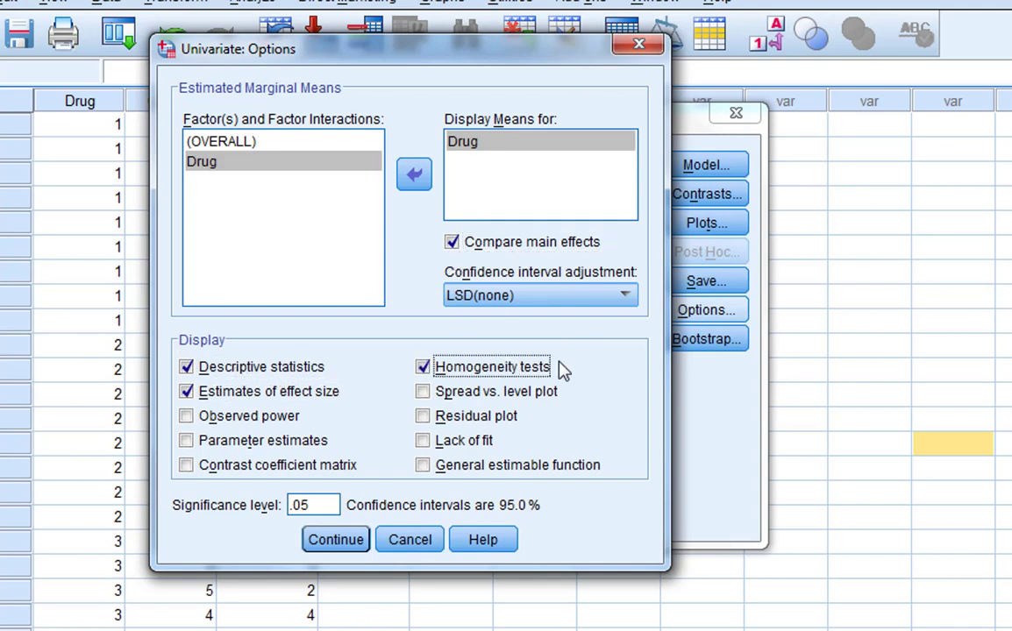
{"action": "left_click", "coordinate": [335, 539]}
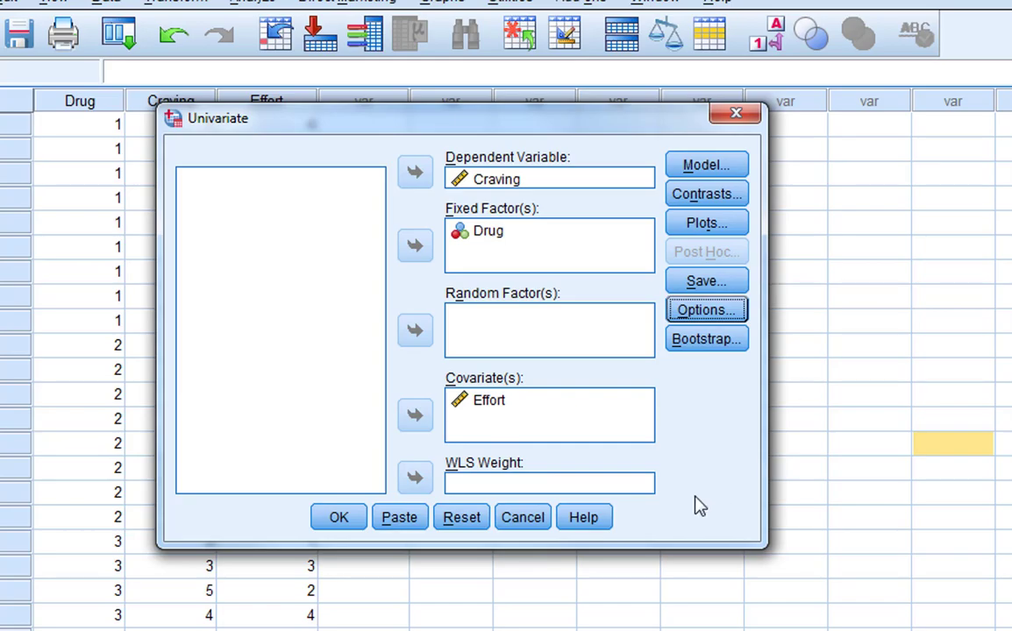
{"action": "left_click", "coordinate": [339, 519]}
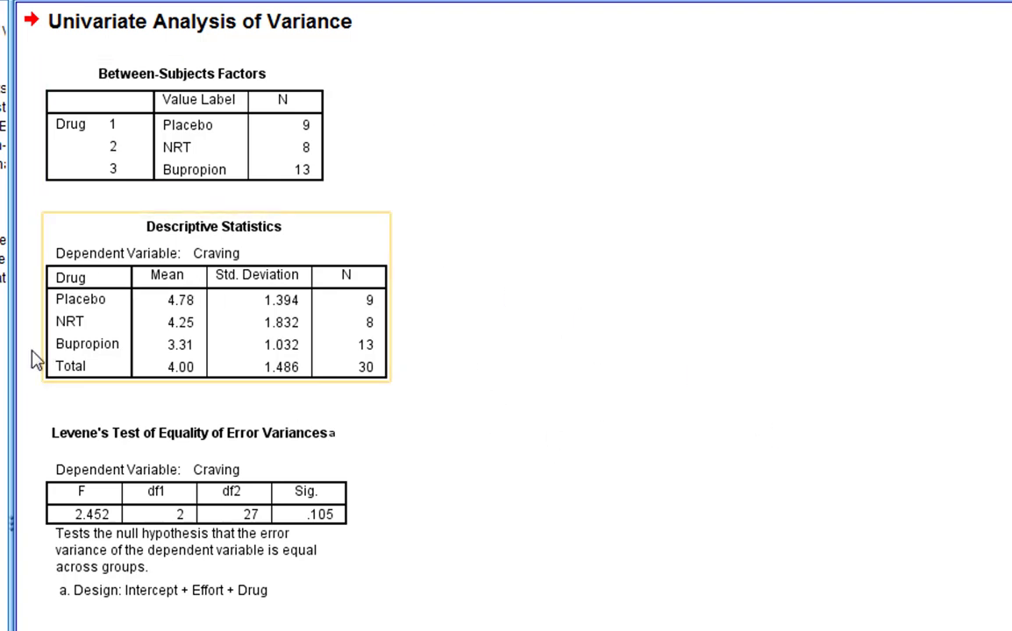
Step: Review Levene's test, the between-subjects effects, the estimated marginal means and the pairwise comparisons for Drug
{"action": "scroll", "coordinate": [533, 422], "scroll_direction": "down", "scroll_amount": 2}
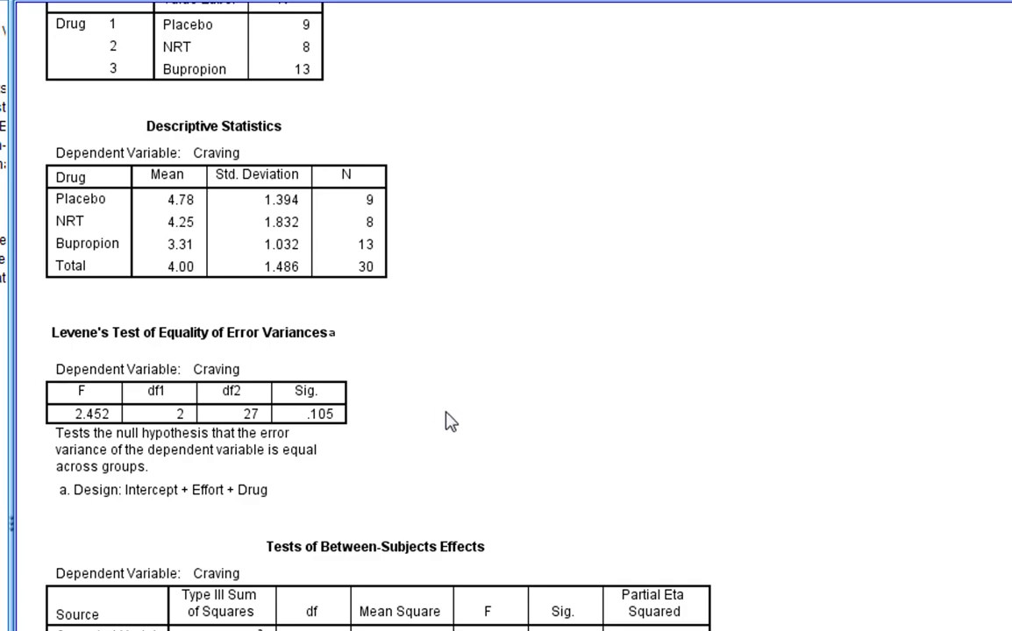
{"action": "scroll", "coordinate": [451, 421], "scroll_direction": "down", "scroll_amount": 10}
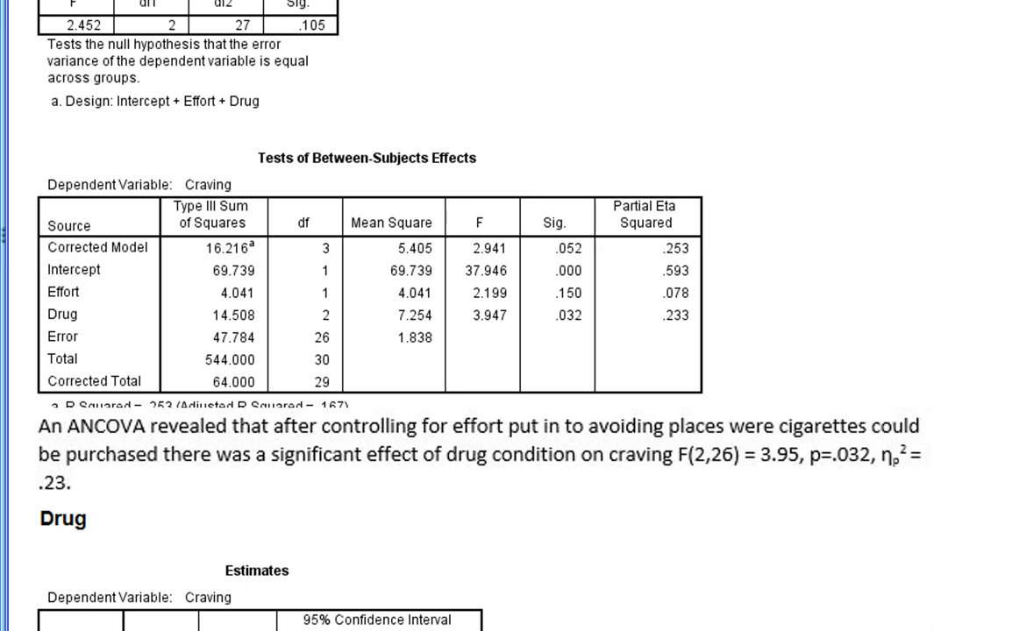
{"action": "scroll", "coordinate": [949, 322], "scroll_direction": "down", "scroll_amount": 3}
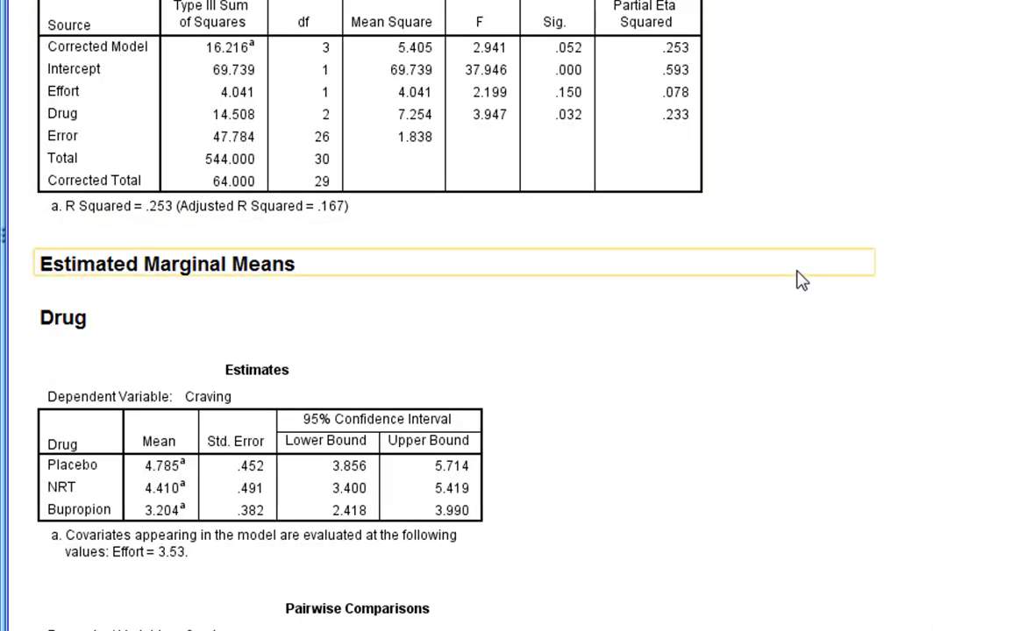
{"action": "scroll", "coordinate": [783, 333], "scroll_direction": "down", "scroll_amount": 5}
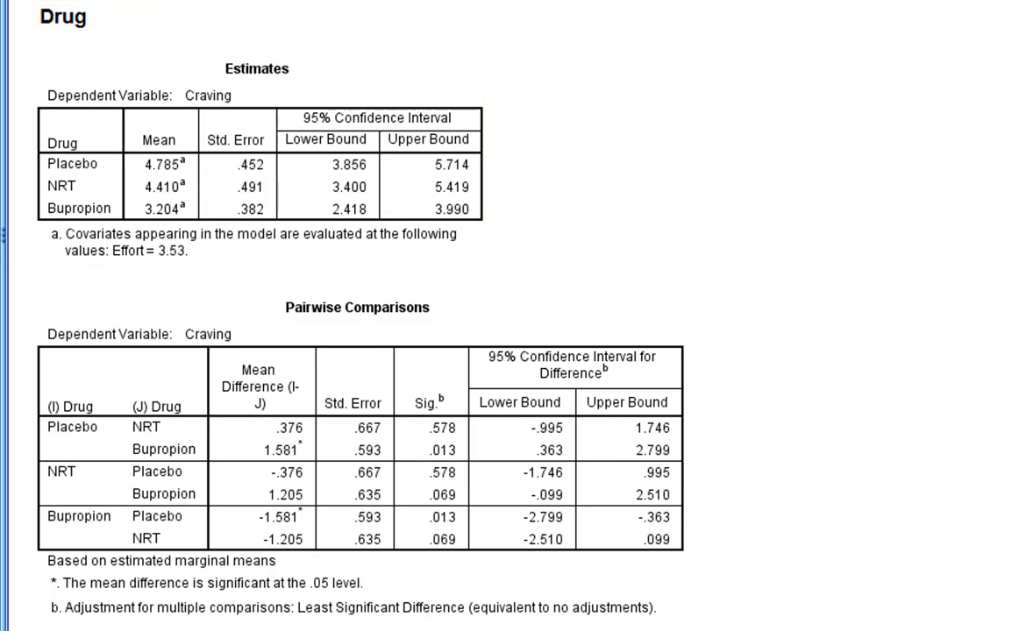
{"action": "scroll", "coordinate": [620, 167], "scroll_direction": "down", "scroll_amount": 2}
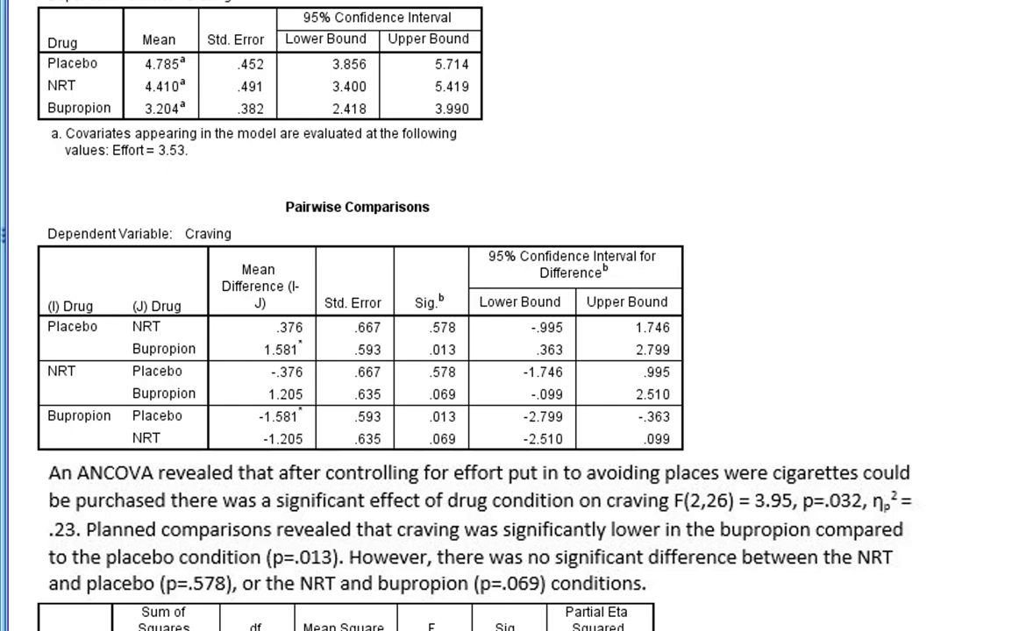
Step: Compare the covariate-adjusted Drug means in the Estimates table with the unadjusted means in Descriptive Statistics
{"action": "left_click", "coordinate": [49, 104]}
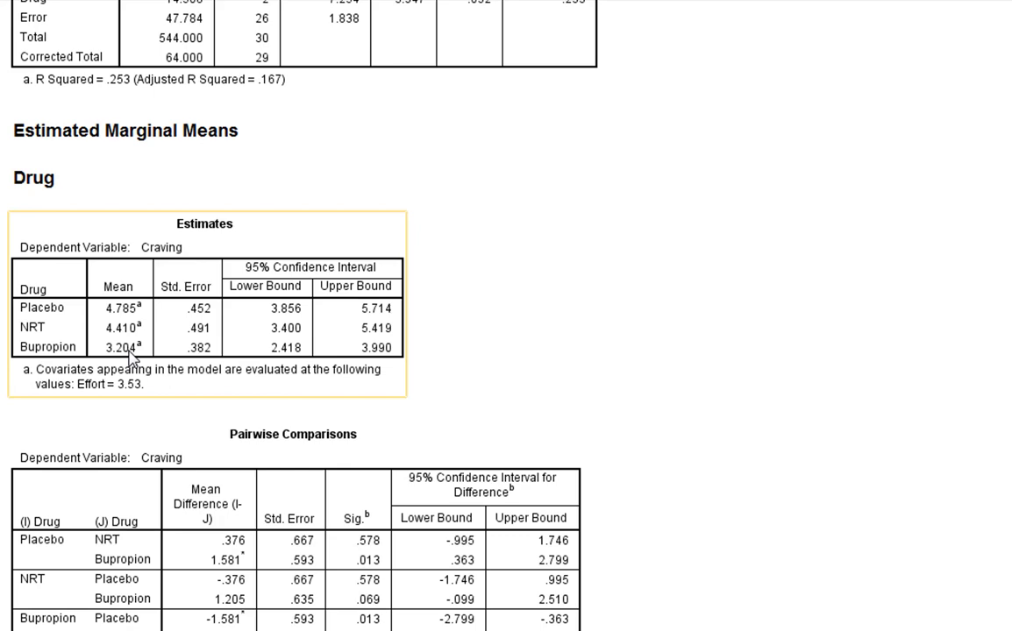
{"action": "key", "text": "Up"}
{"action": "scroll", "coordinate": [640, 384], "scroll_direction": "up", "scroll_amount": 8}
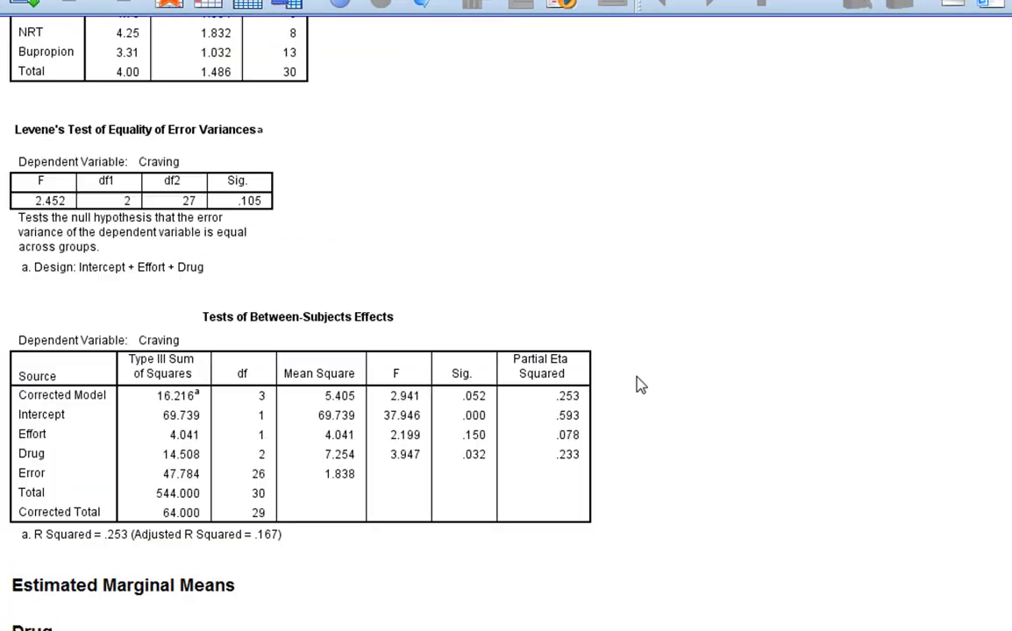
{"action": "scroll", "coordinate": [640, 384], "scroll_direction": "up", "scroll_amount": 3}
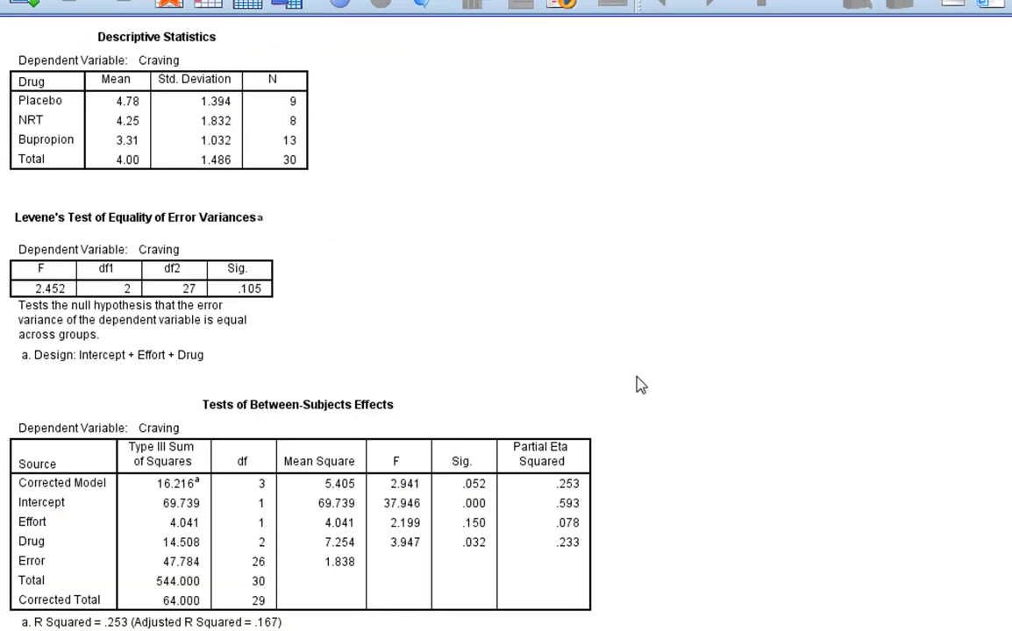
{"action": "left_click", "coordinate": [132, 96]}
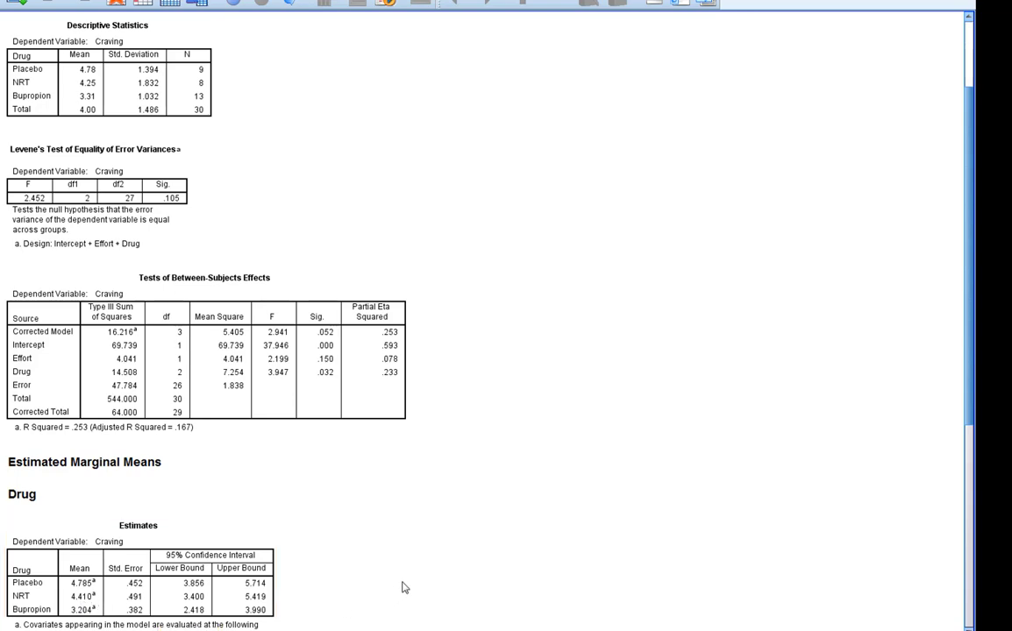
{"action": "scroll", "coordinate": [403, 586], "scroll_direction": "down", "scroll_amount": 5}
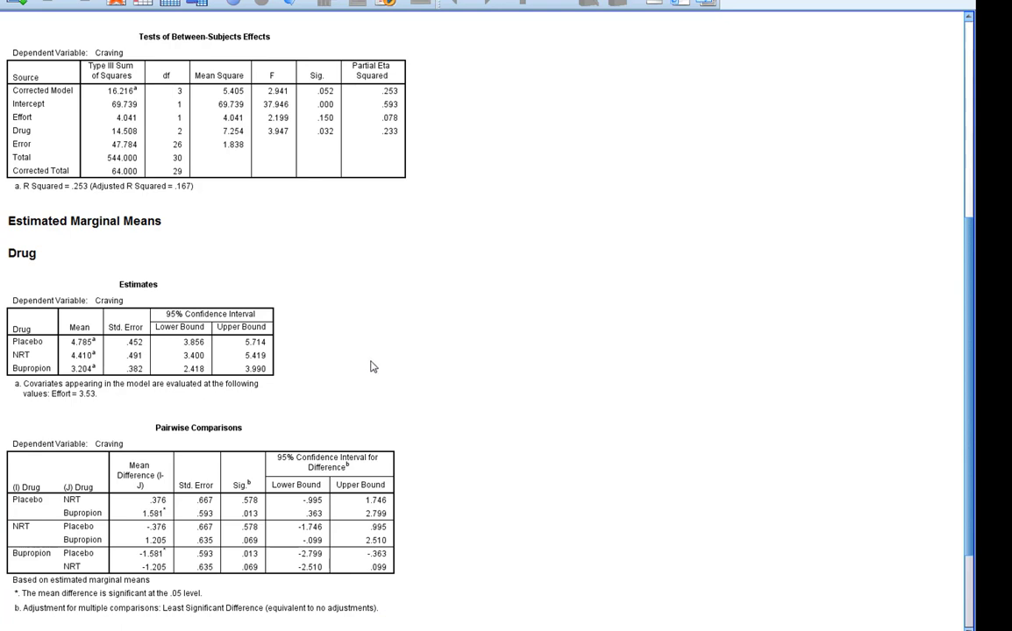
{"action": "scroll", "coordinate": [370, 367], "scroll_direction": "up", "scroll_amount": 1}
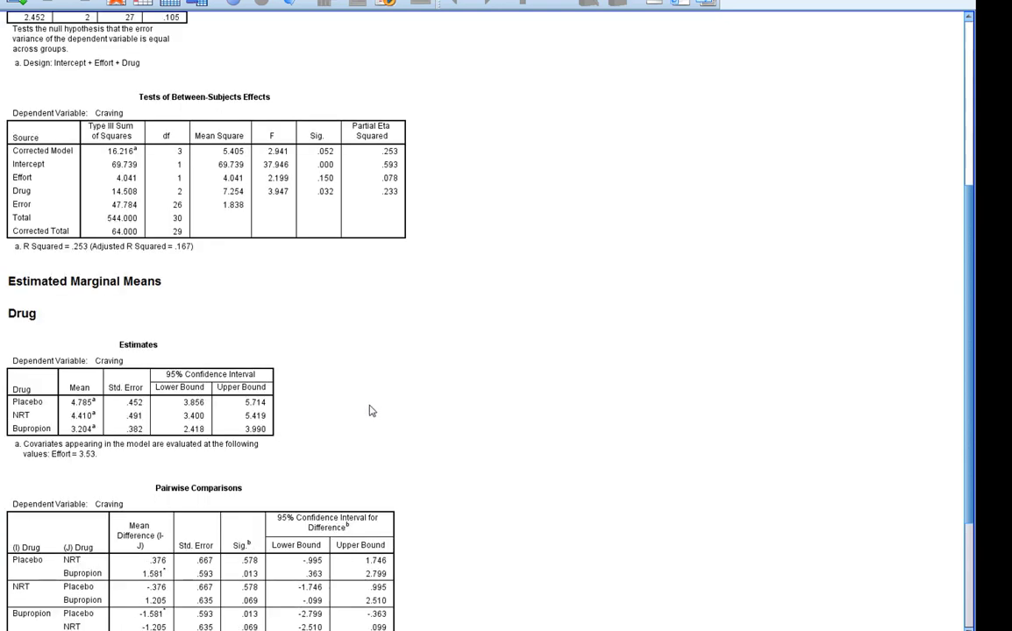